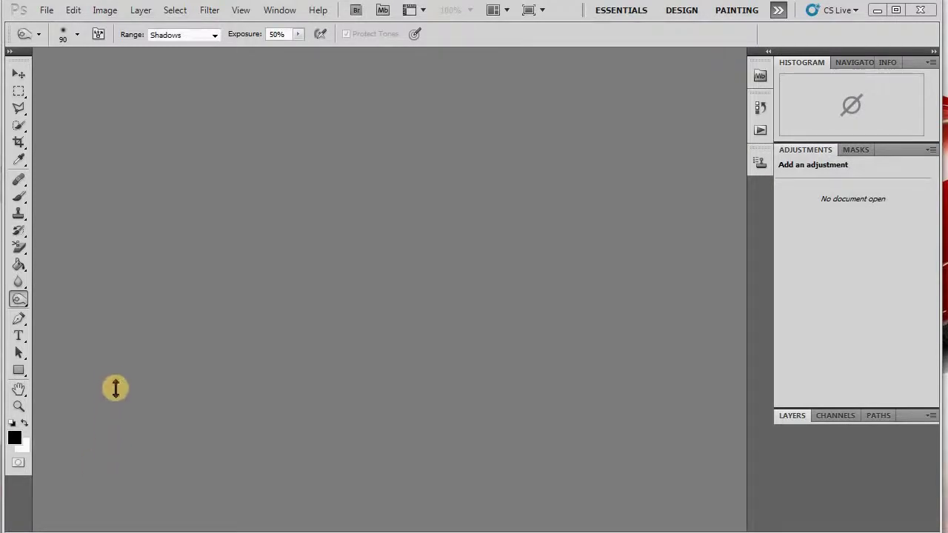
- Open the JPEG of yellow and bare trees on a hill against a blue sky
left_click(46, 10)
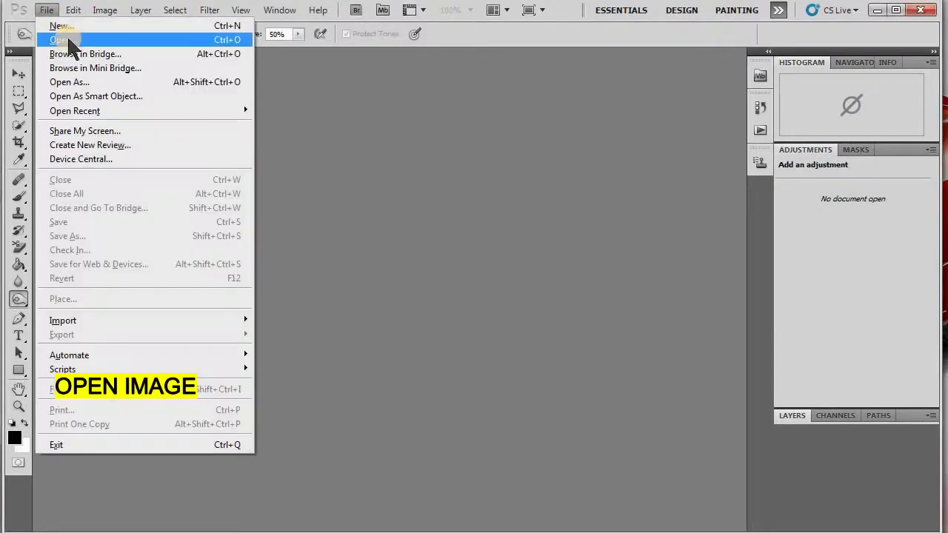
left_click(70, 37)
left_click_drag(712, 165, 713, 232)
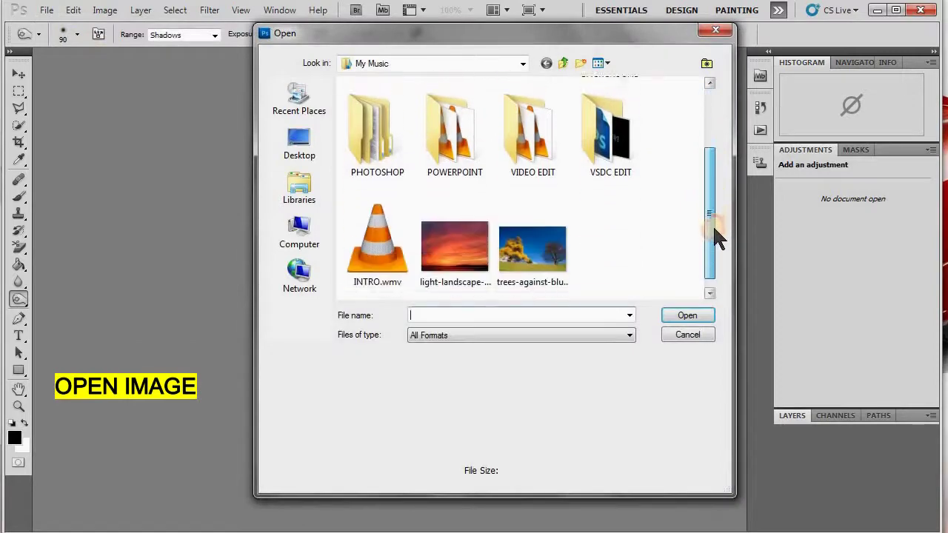
left_click(533, 241)
left_click(675, 309)
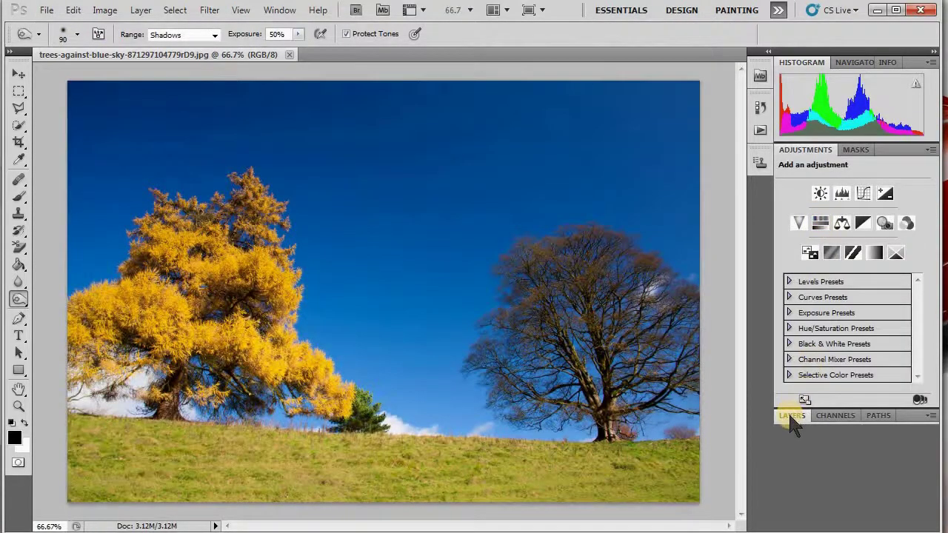
left_click(791, 415)
- Convert Background to Layer 0, then compare the Red, Green and Blue channels individually, ending on Blue
double_click(835, 224)
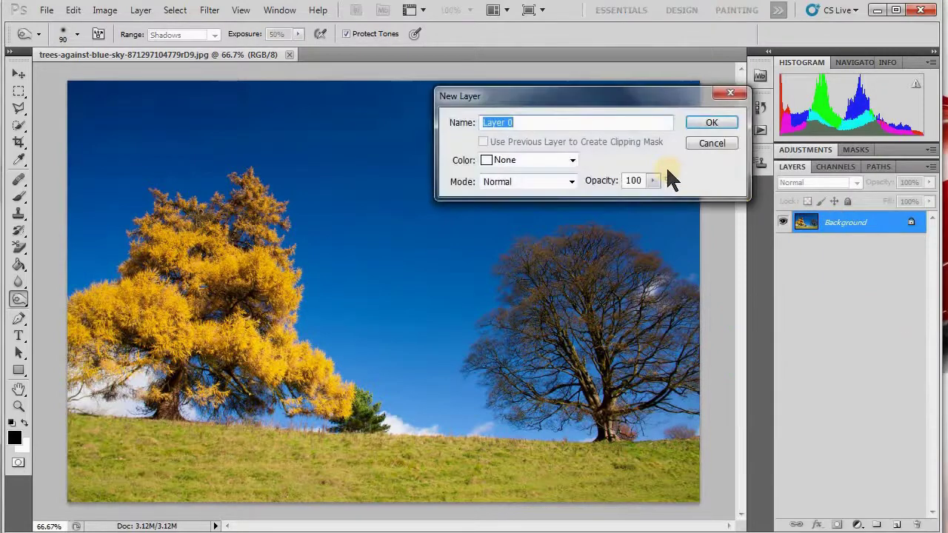
left_click(703, 124)
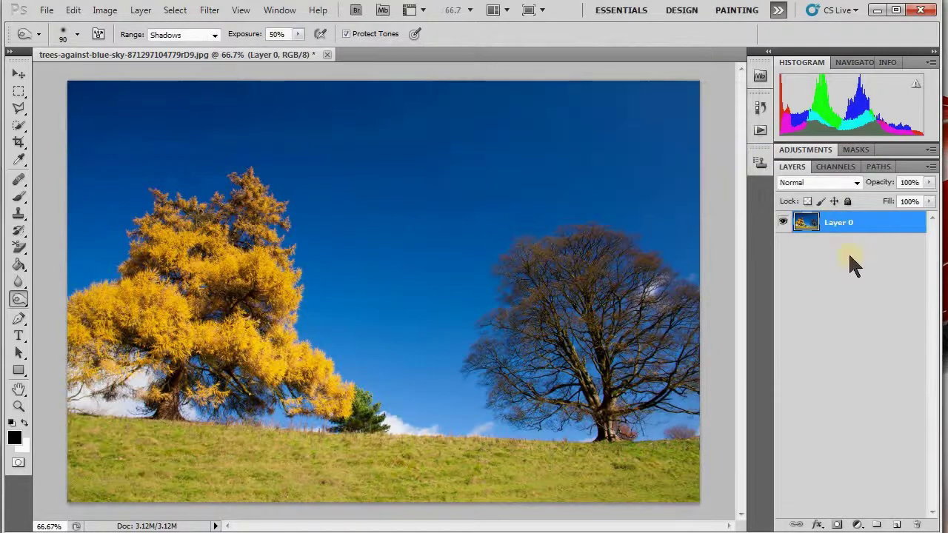
left_click(835, 168)
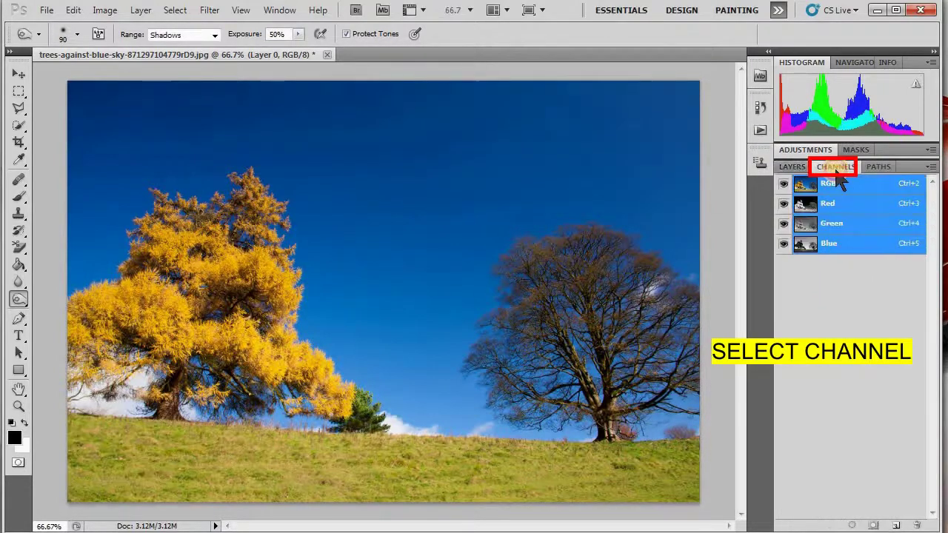
left_click(785, 205)
left_click(784, 224)
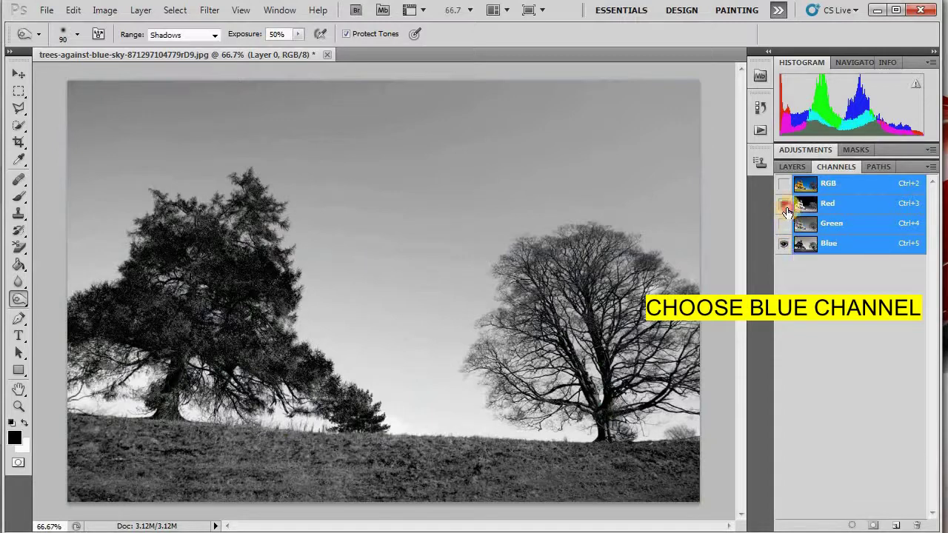
left_click(783, 203)
left_click(784, 245)
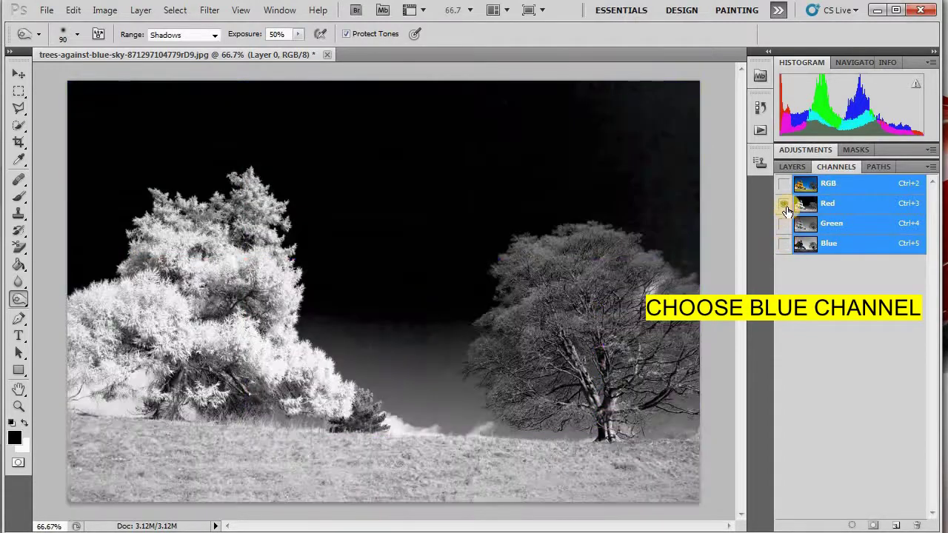
left_click(784, 223)
left_click(783, 204)
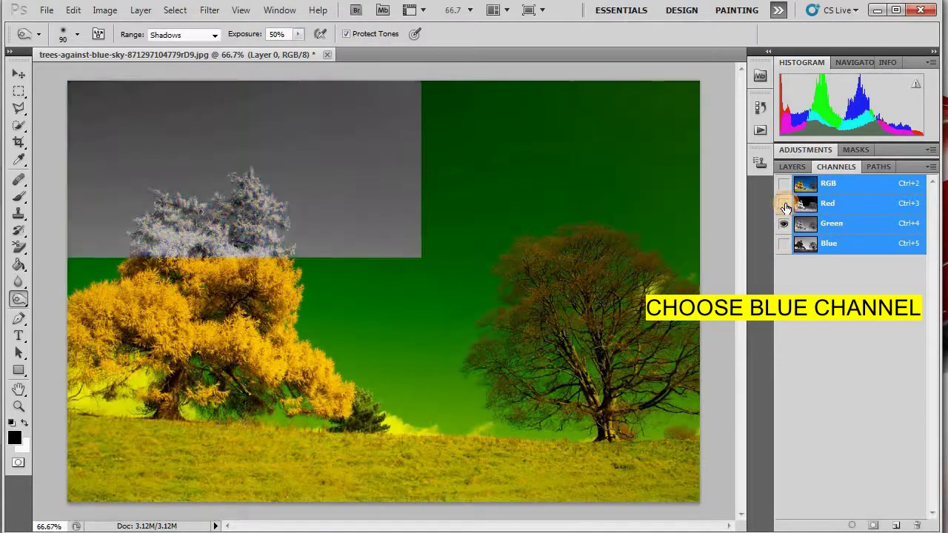
left_click(784, 243)
left_click(783, 224)
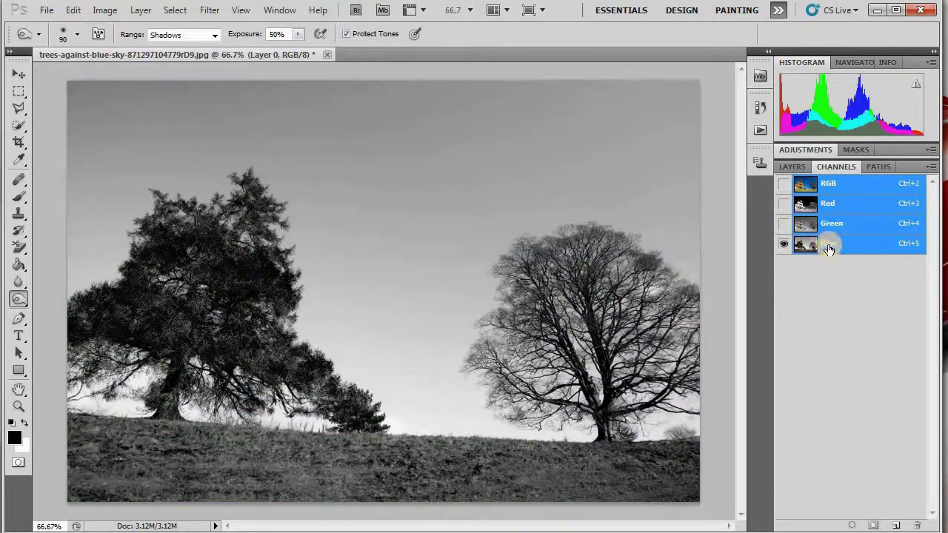
- Duplicate the Blue channel as Blue copy and apply Levels with input levels 57 and 178
left_click_drag(828, 249, 895, 523)
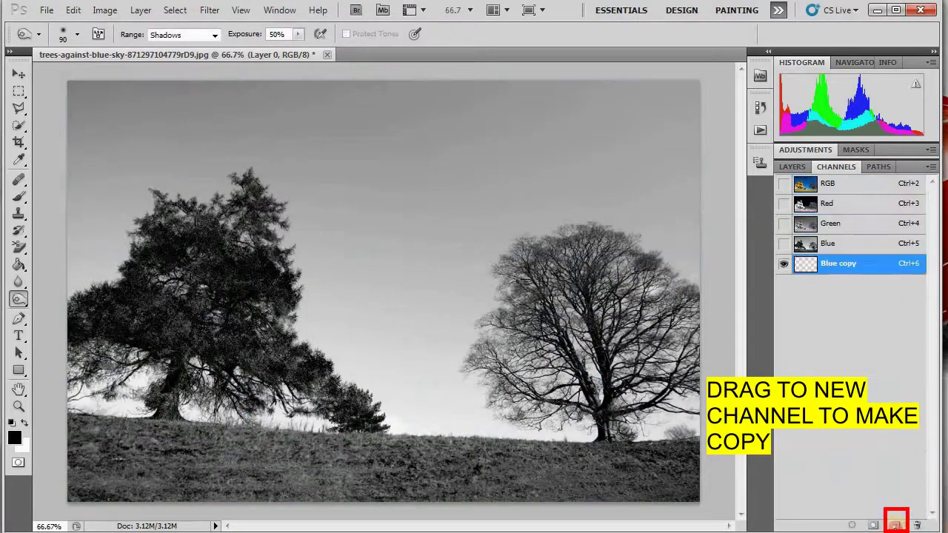
left_click(828, 267)
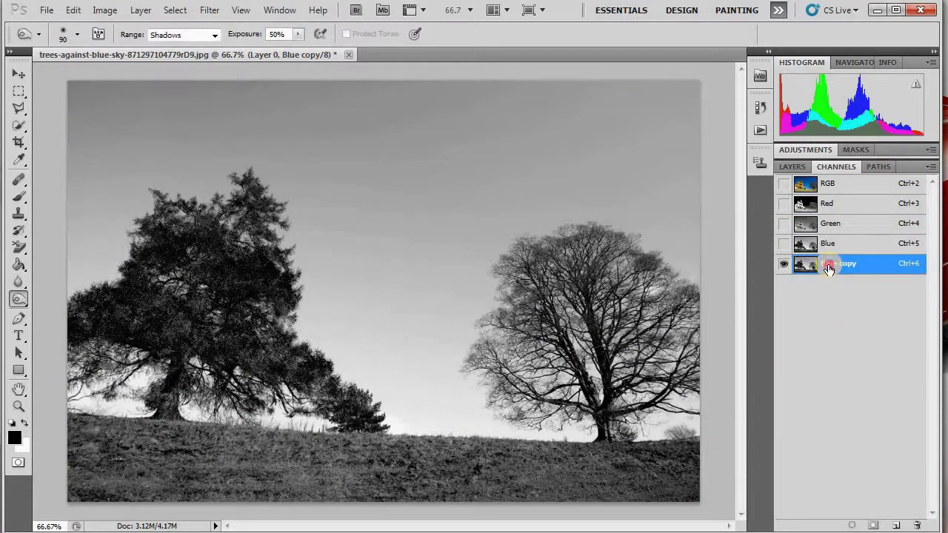
left_click(104, 10)
mouse_move(128, 46)
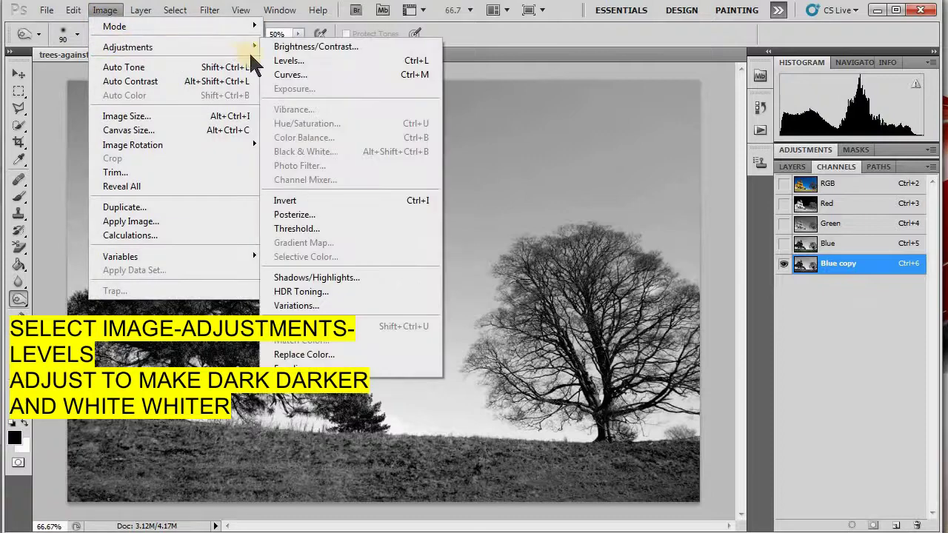
left_click(285, 60)
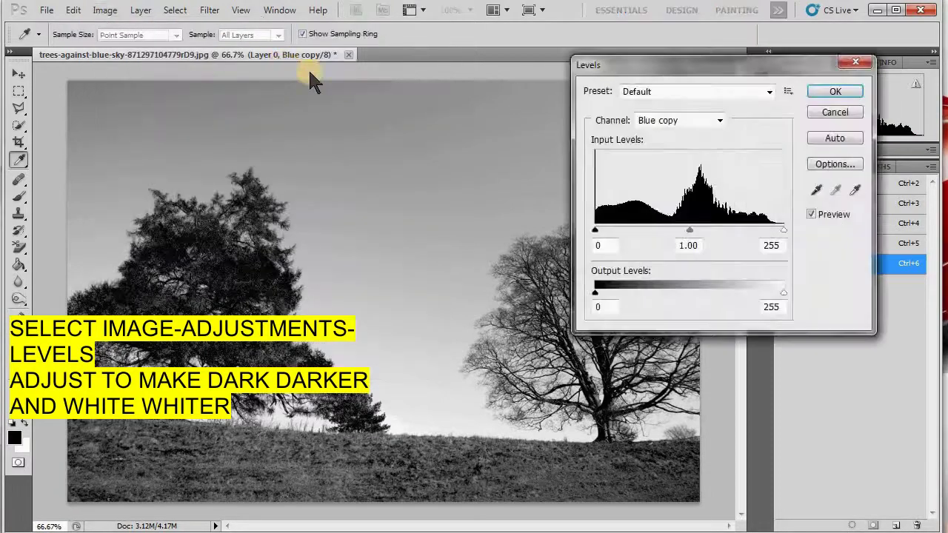
left_click_drag(595, 229, 637, 232)
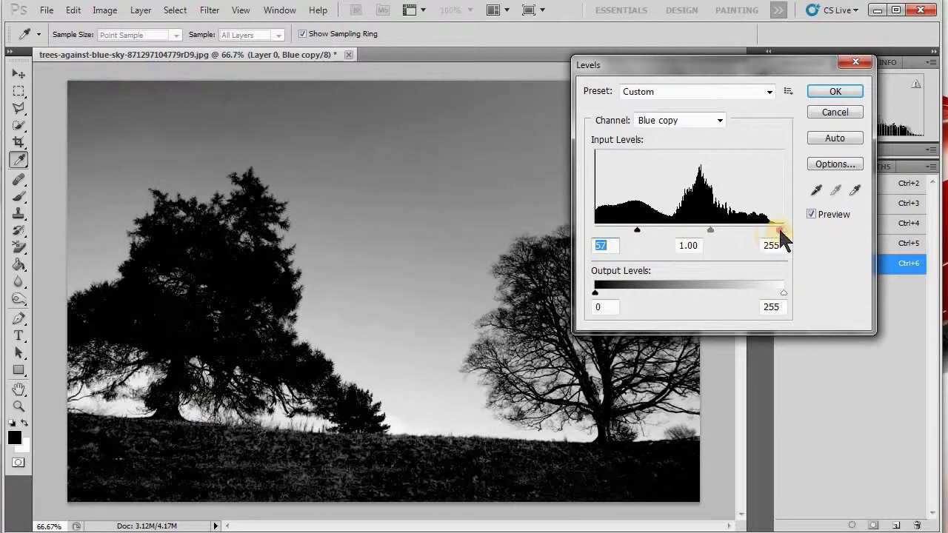
left_click_drag(769, 232, 727, 231)
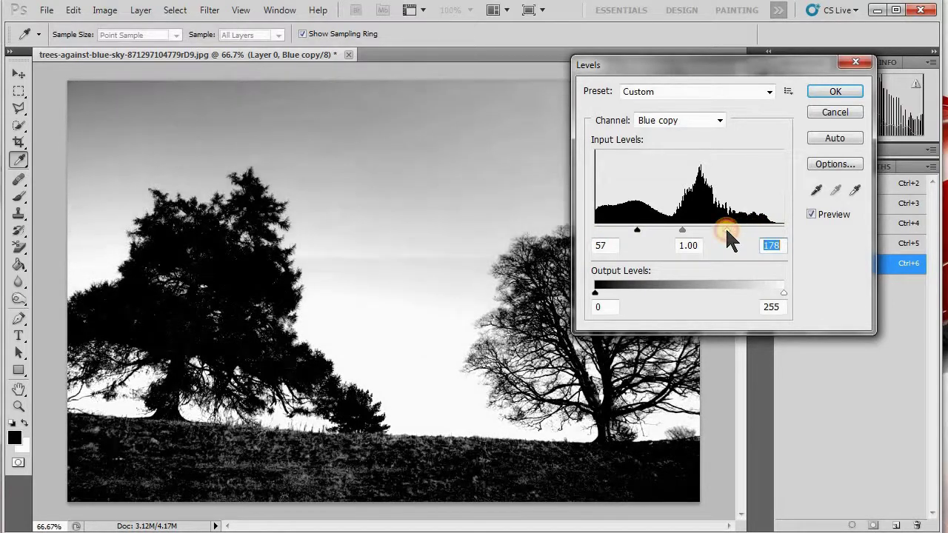
left_click(835, 91)
key("o")
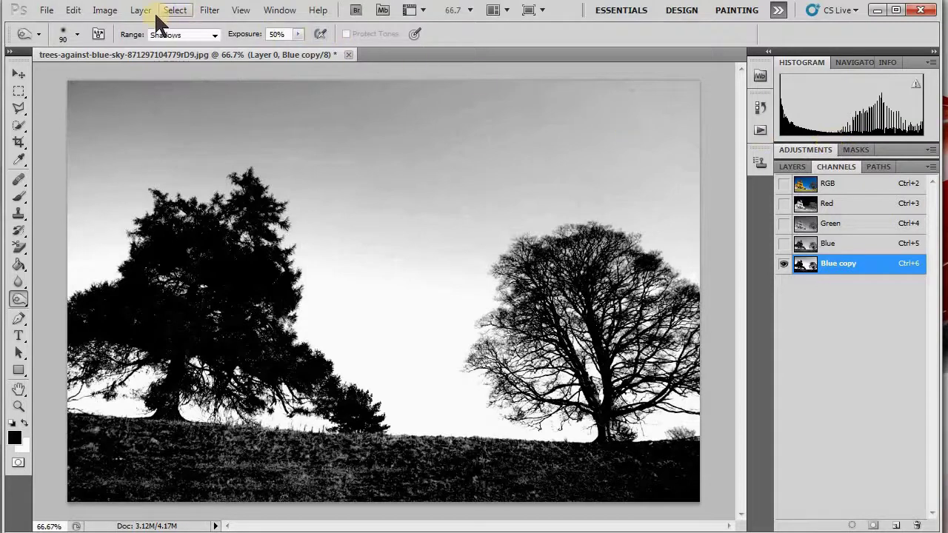
- Apply Image on Blue copy with itself in Multiply mode at 100% opacity
left_click(105, 10)
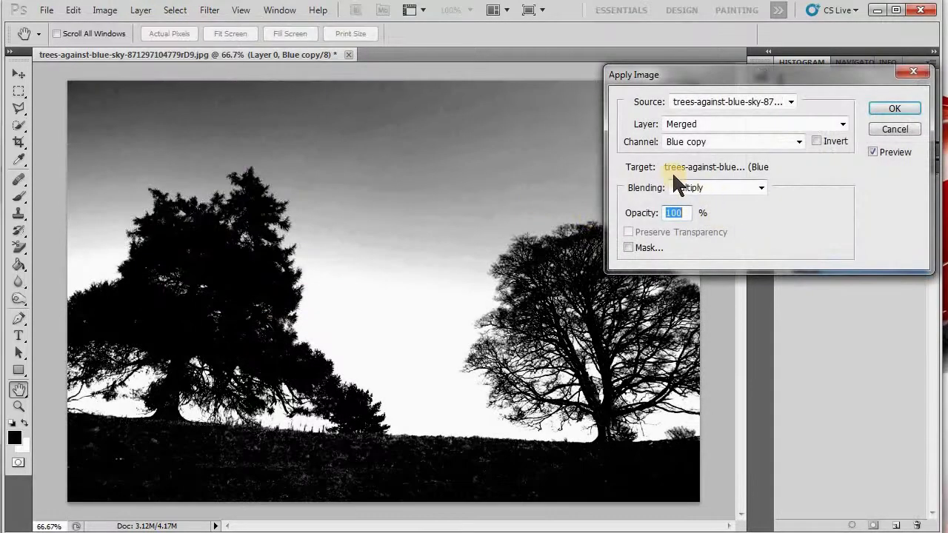
left_click(894, 108)
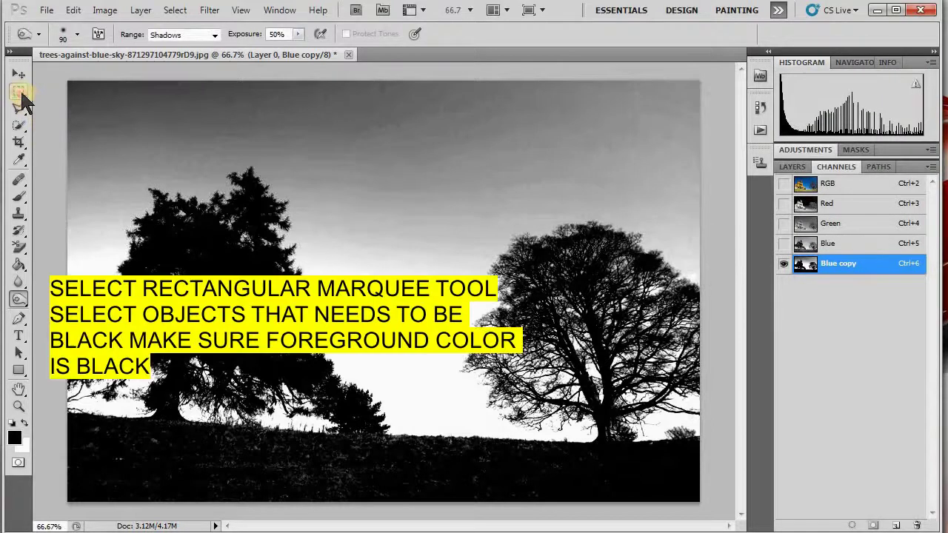
- Marquee-select the ground strip along the bottom of Blue copy and fill it black
left_click(19, 91)
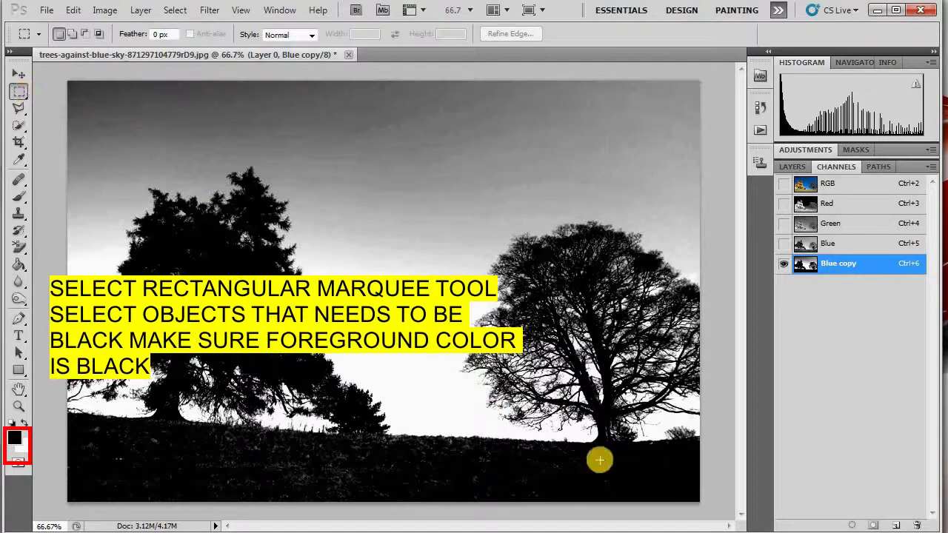
mouse_move(605, 467)
left_mouse_down()
mouse_move(87, 488)
mouse_move(42, 501)
left_mouse_up()
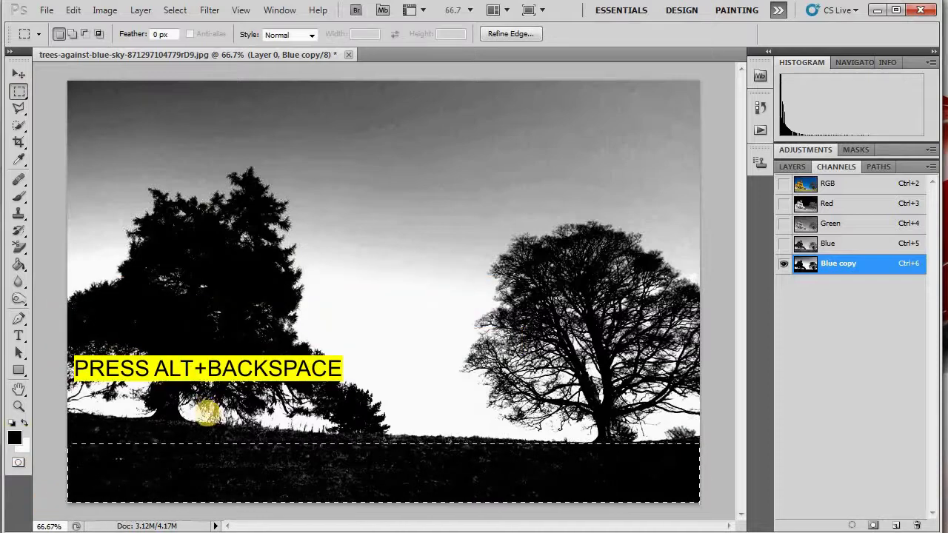
key("alt+BackSpace")
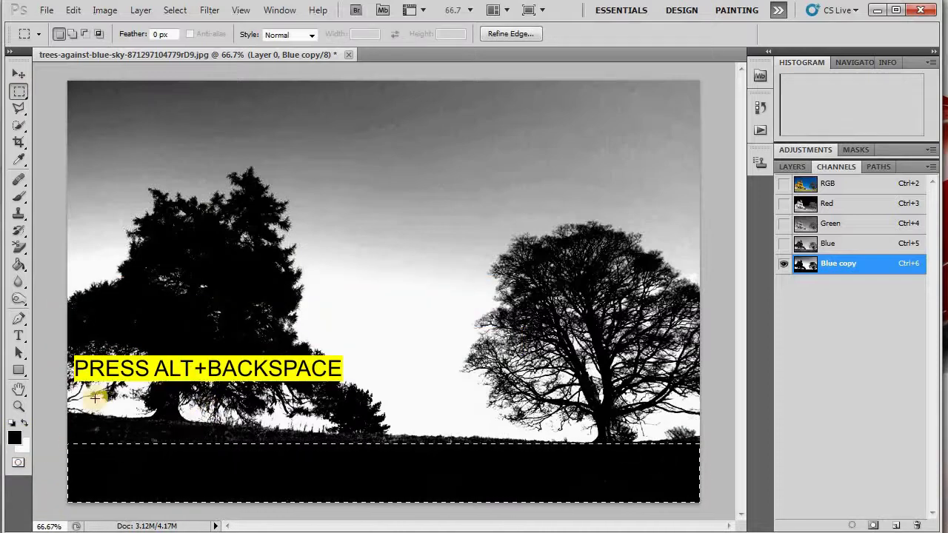
- Deselect and paint the ground near the hill edge black with a 45 px brush
left_click(23, 196)
left_click(48, 196)
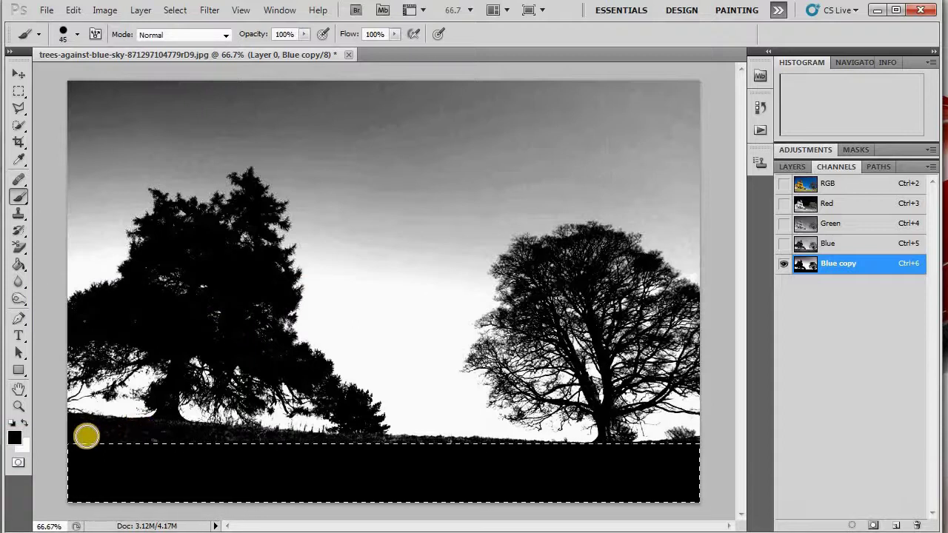
key("bracketright")
key("bracketright")
key("bracketright")
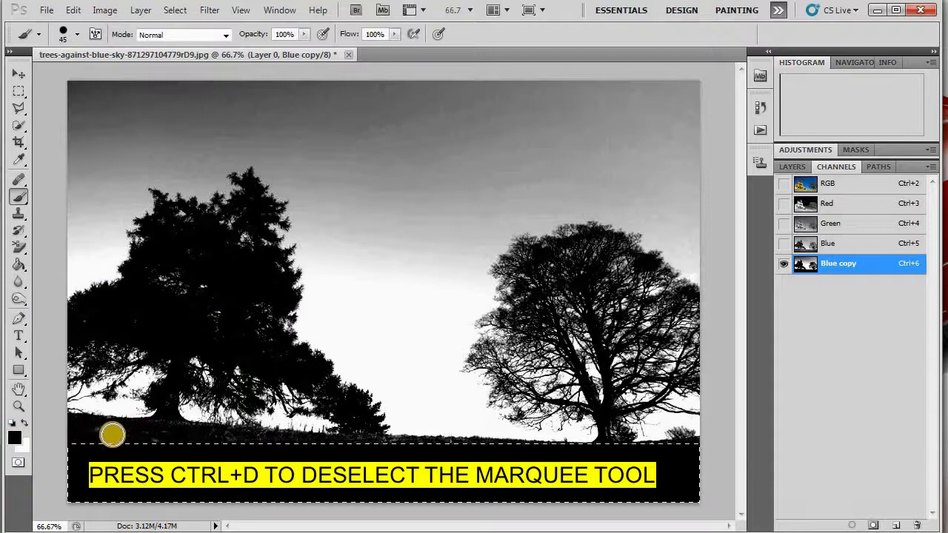
key("ctrl+d")
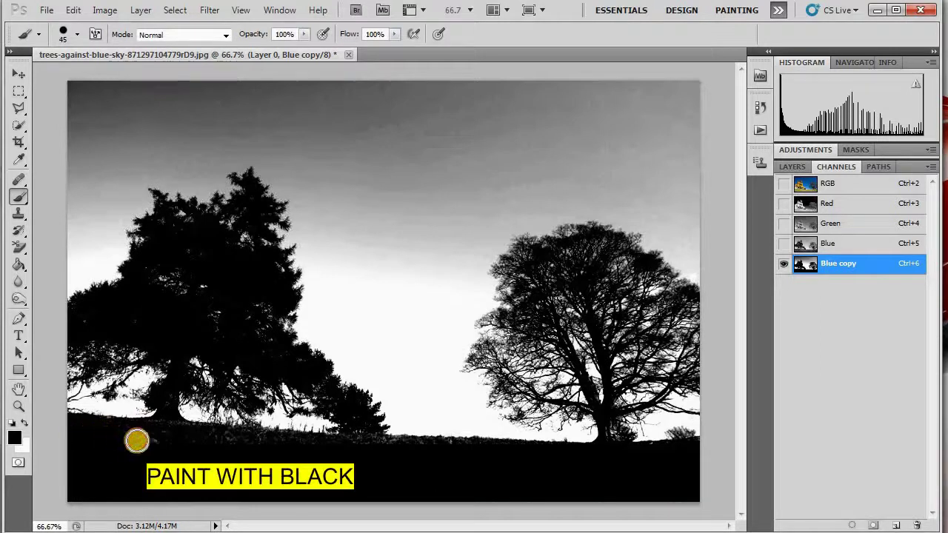
left_click_drag(185, 438, 264, 445)
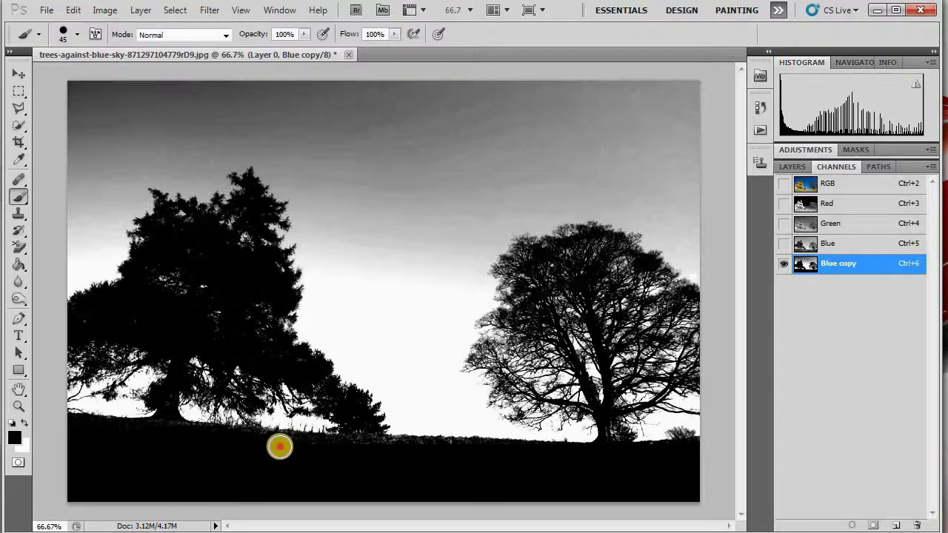
left_click_drag(279, 445, 326, 445)
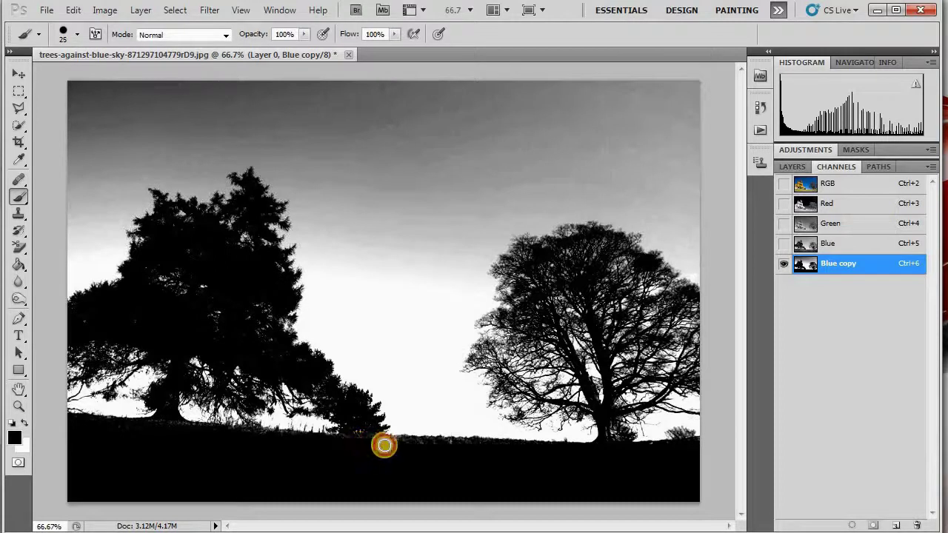
mouse_move(383, 444)
left_mouse_down()
mouse_move(449, 444)
mouse_move(74, 421)
left_mouse_up()
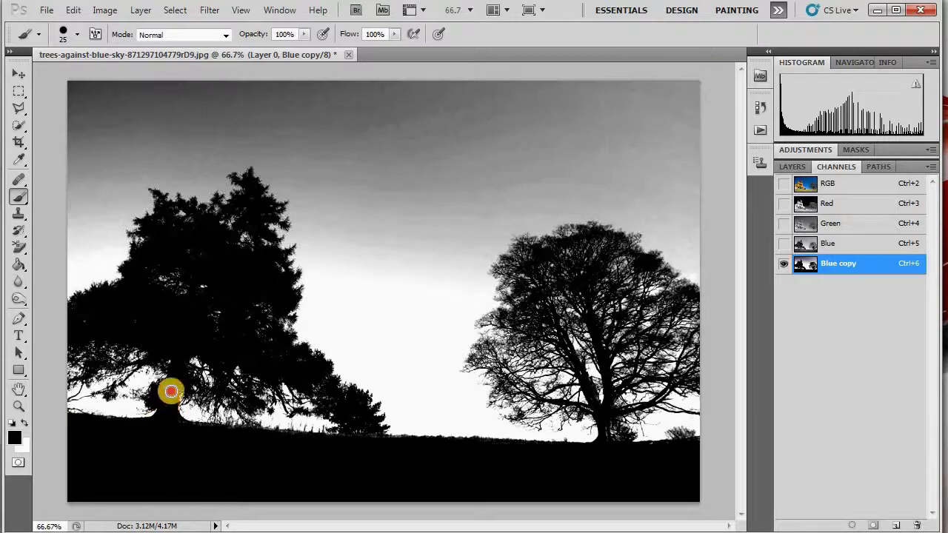
- Paint the gap under the left trunk, the small tree and the right tree's base black
left_click_drag(170, 391, 175, 360)
mouse_move(185, 313)
left_mouse_down()
mouse_move(166, 390)
mouse_move(196, 334)
left_mouse_up()
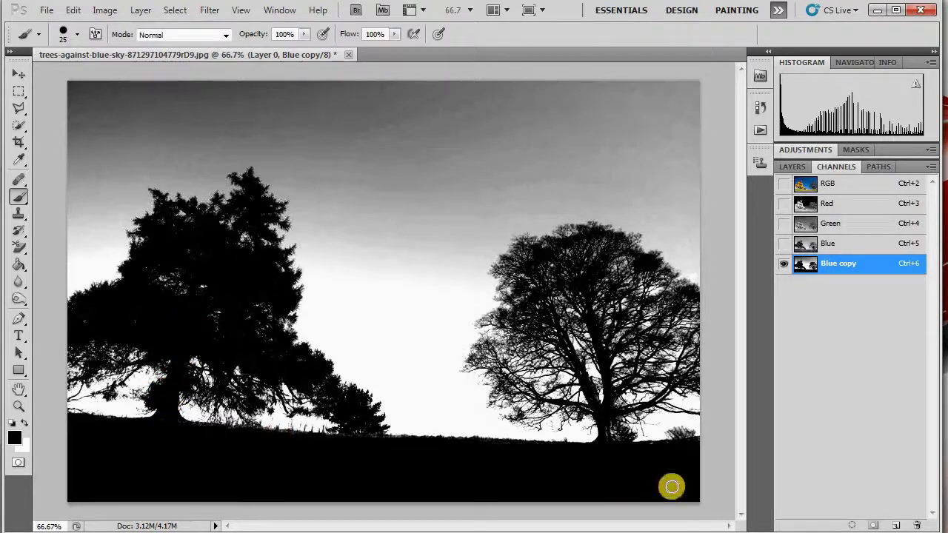
mouse_move(661, 446)
left_mouse_down()
mouse_move(681, 451)
mouse_move(674, 446)
left_mouse_up()
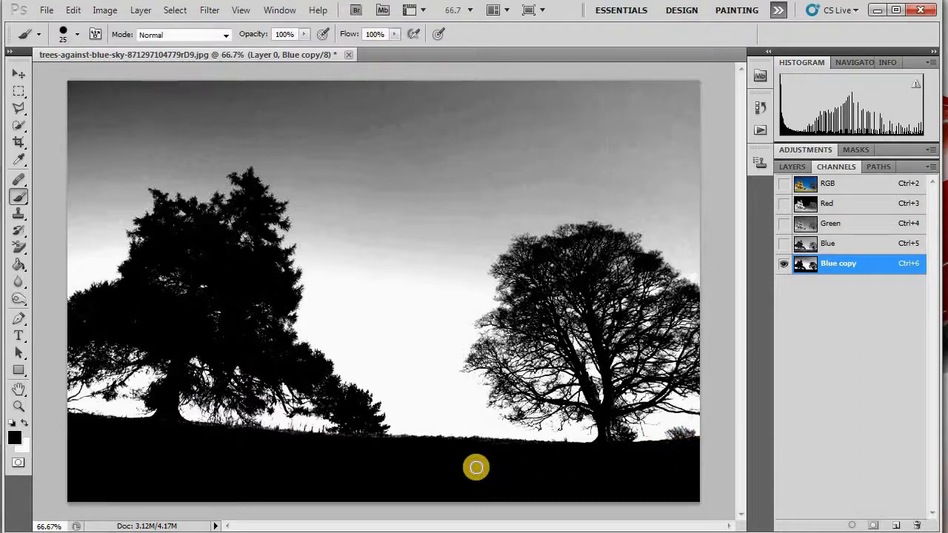
left_click(491, 446)
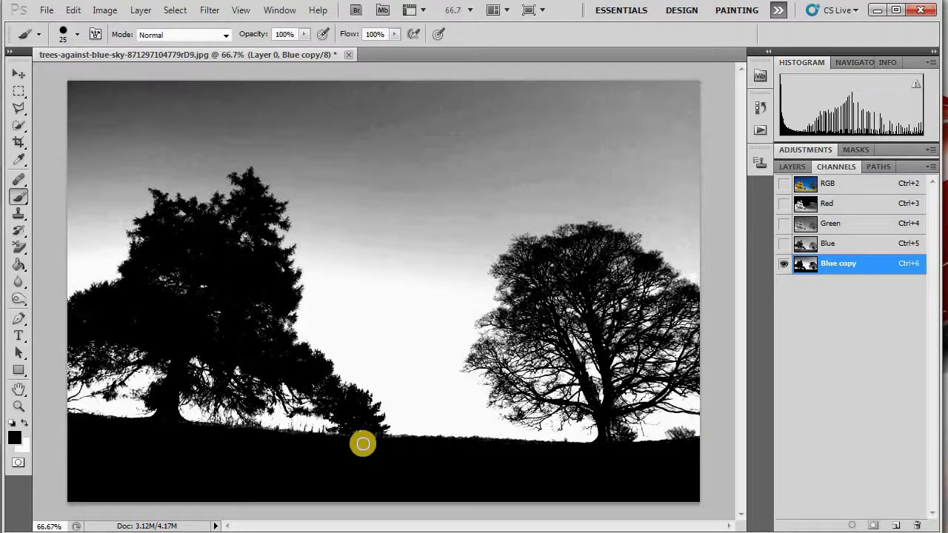
left_click_drag(362, 443, 355, 420)
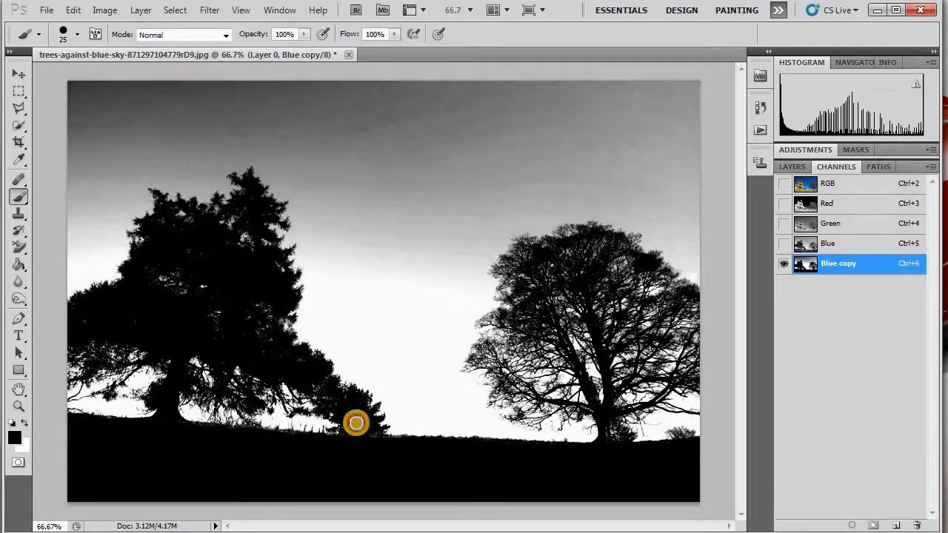
left_click_drag(349, 423, 364, 441)
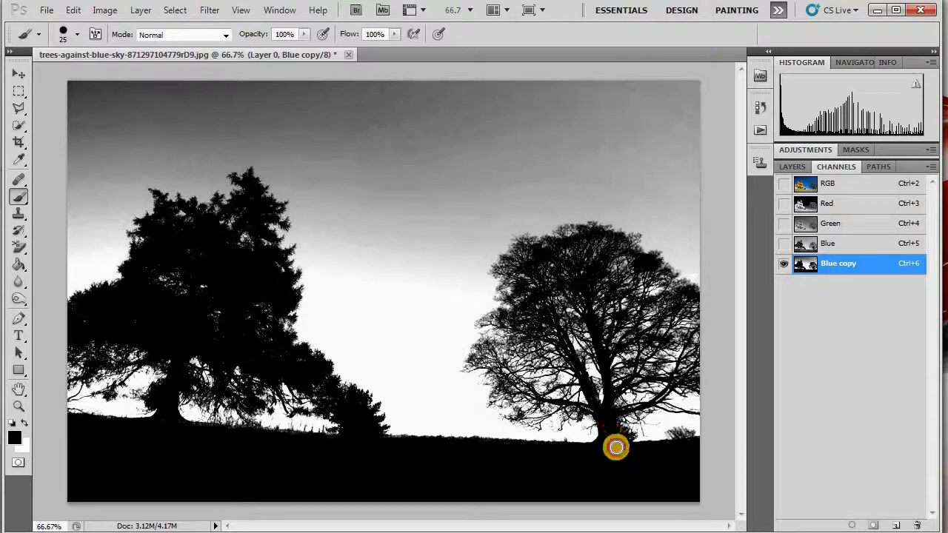
left_click_drag(610, 432, 596, 501)
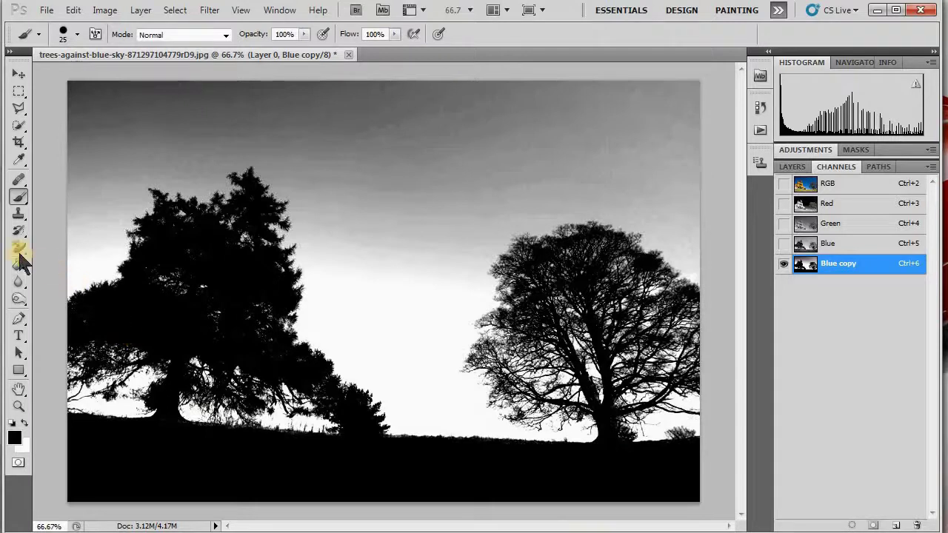
- Dodge the grey sky patches around both trees to near-white, Highlights range at 60% exposure
left_click(19, 296)
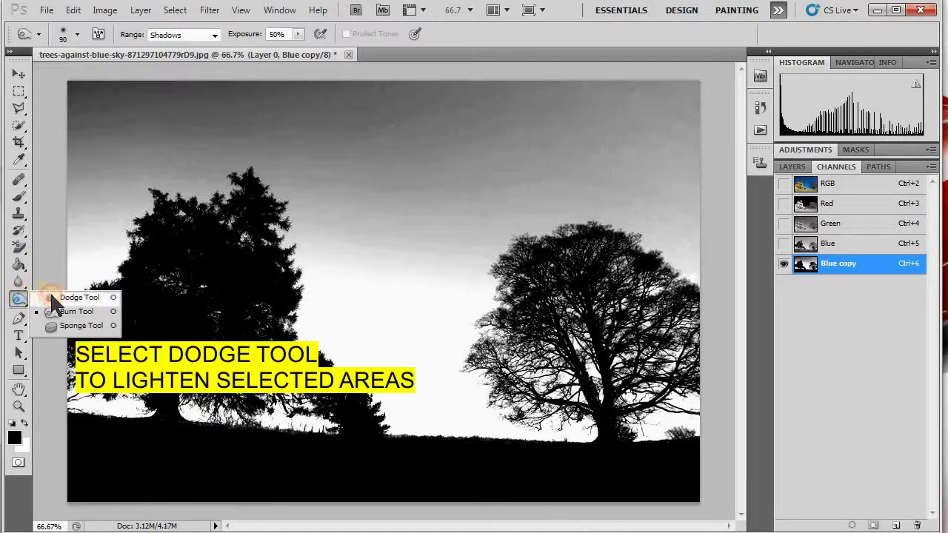
left_click(54, 297)
mouse_move(88, 233)
left_mouse_down()
mouse_move(91, 96)
mouse_move(440, 112)
mouse_move(353, 123)
mouse_move(539, 101)
mouse_move(215, 121)
mouse_move(138, 93)
mouse_move(123, 106)
mouse_move(218, 135)
mouse_move(154, 169)
mouse_move(266, 205)
mouse_move(726, 152)
mouse_move(649, 106)
mouse_move(682, 111)
mouse_move(385, 239)
mouse_move(548, 193)
mouse_move(645, 239)
mouse_move(702, 248)
mouse_move(677, 422)
mouse_move(309, 393)
mouse_move(134, 361)
mouse_move(102, 375)
mouse_move(105, 385)
left_mouse_up()
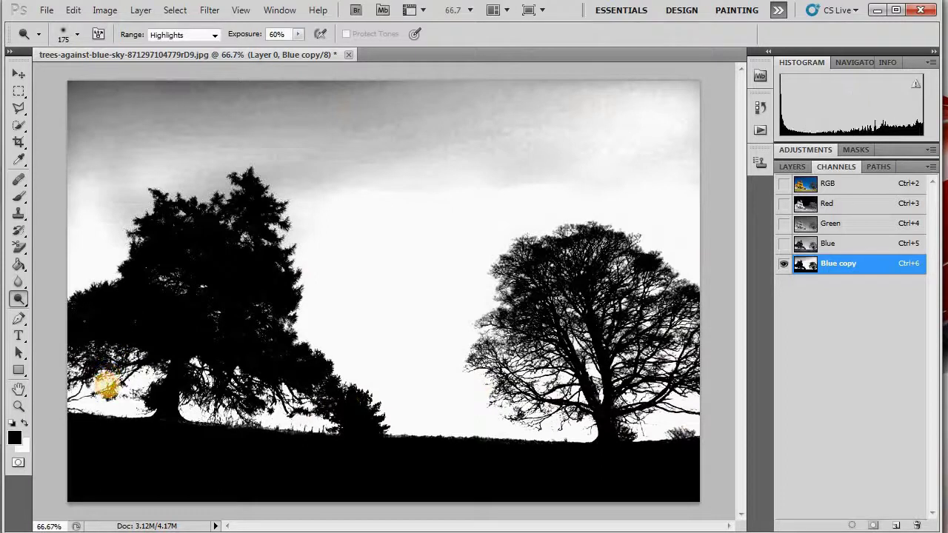
mouse_move(106, 169)
left_mouse_down()
mouse_move(97, 178)
mouse_move(93, 160)
mouse_move(59, 188)
mouse_move(81, 88)
mouse_move(180, 84)
mouse_move(65, 127)
left_mouse_up()
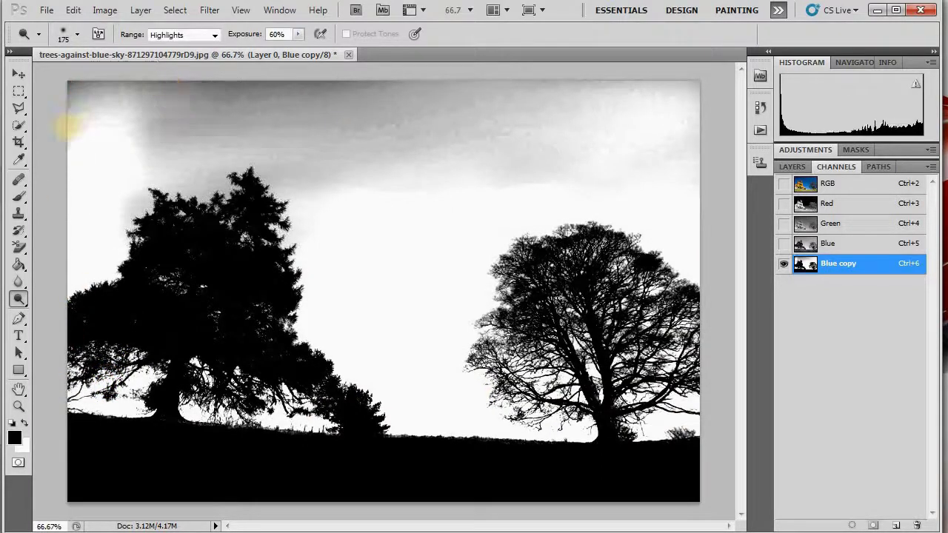
mouse_move(170, 130)
left_mouse_down()
mouse_move(412, 112)
mouse_move(167, 136)
mouse_move(429, 158)
mouse_move(384, 144)
mouse_move(610, 106)
mouse_move(178, 85)
mouse_move(288, 85)
left_mouse_up()
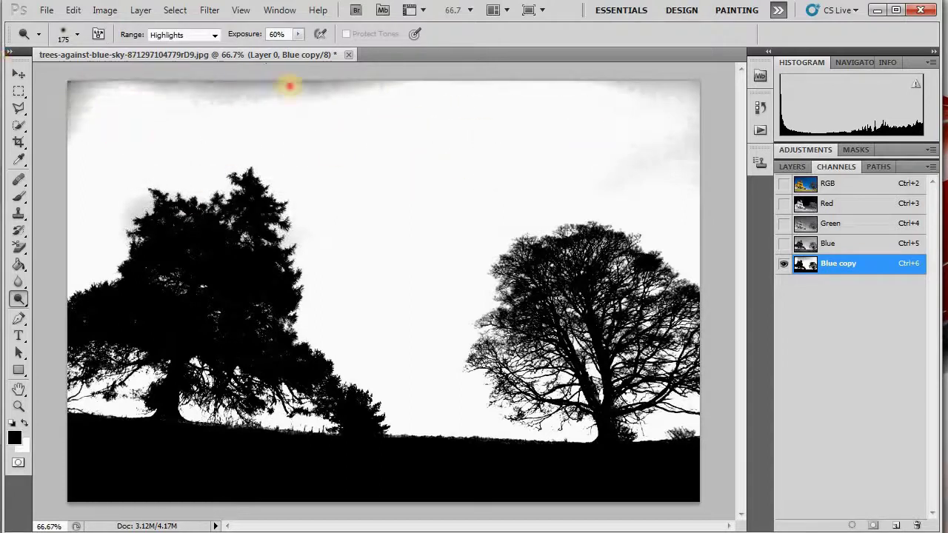
mouse_move(419, 135)
left_mouse_down()
mouse_move(173, 81)
mouse_move(17, 118)
mouse_move(92, 97)
mouse_move(85, 109)
mouse_move(388, 116)
mouse_move(666, 97)
mouse_move(537, 197)
left_mouse_up()
mouse_move(510, 251)
left_mouse_down()
mouse_move(649, 243)
mouse_move(493, 374)
mouse_move(772, 360)
mouse_move(671, 386)
mouse_move(416, 387)
mouse_move(495, 473)
mouse_move(161, 402)
mouse_move(155, 286)
mouse_move(237, 218)
mouse_move(499, 380)
mouse_move(640, 445)
mouse_move(599, 398)
mouse_move(247, 328)
mouse_move(118, 269)
mouse_move(499, 345)
mouse_move(541, 256)
mouse_move(465, 221)
left_mouse_up()
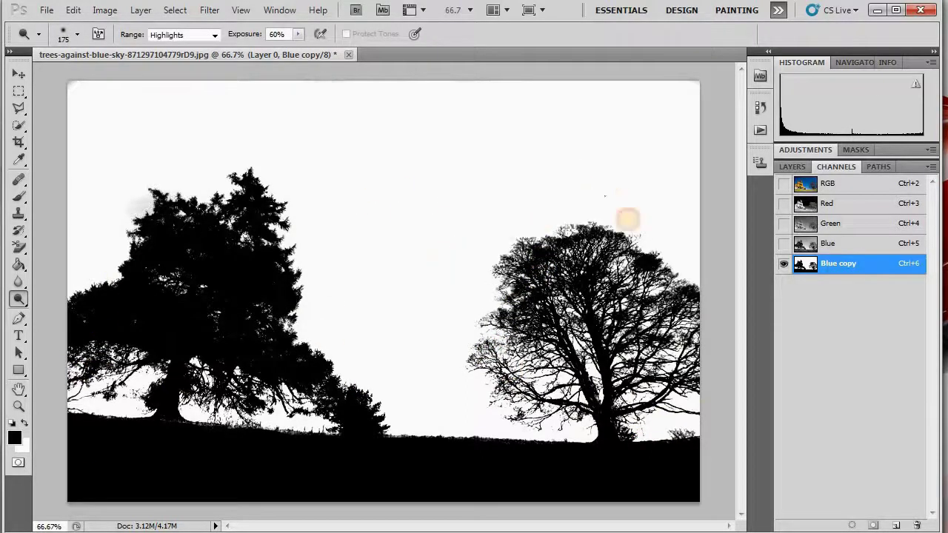
mouse_move(137, 205)
left_mouse_down()
mouse_move(162, 191)
mouse_move(227, 277)
left_mouse_up()
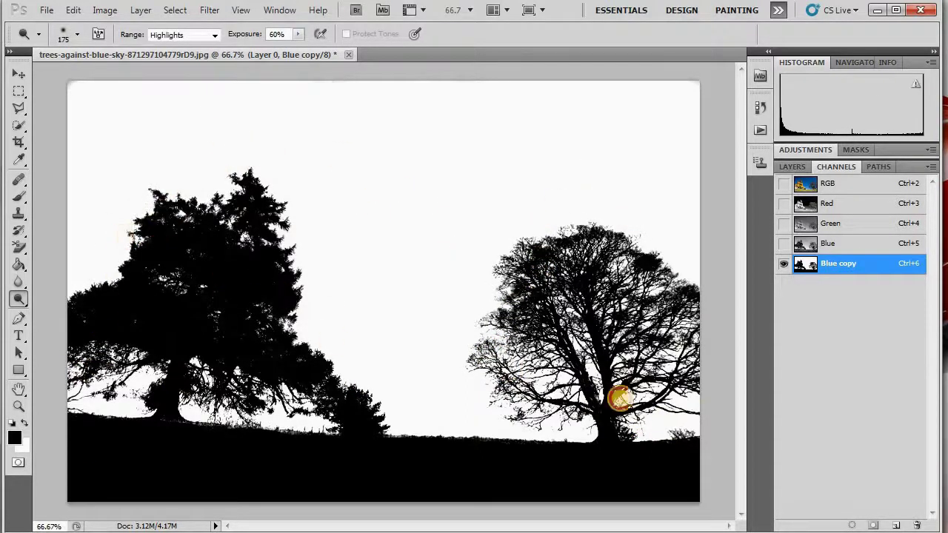
- Burn both tree canopies and the ground to solid black, Shadows range at 50% exposure
right_click(20, 299)
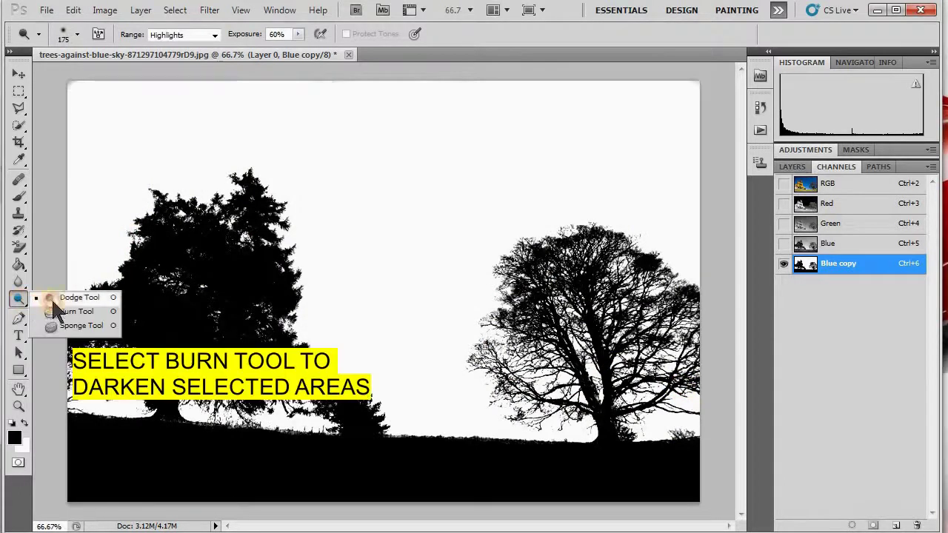
left_click(71, 313)
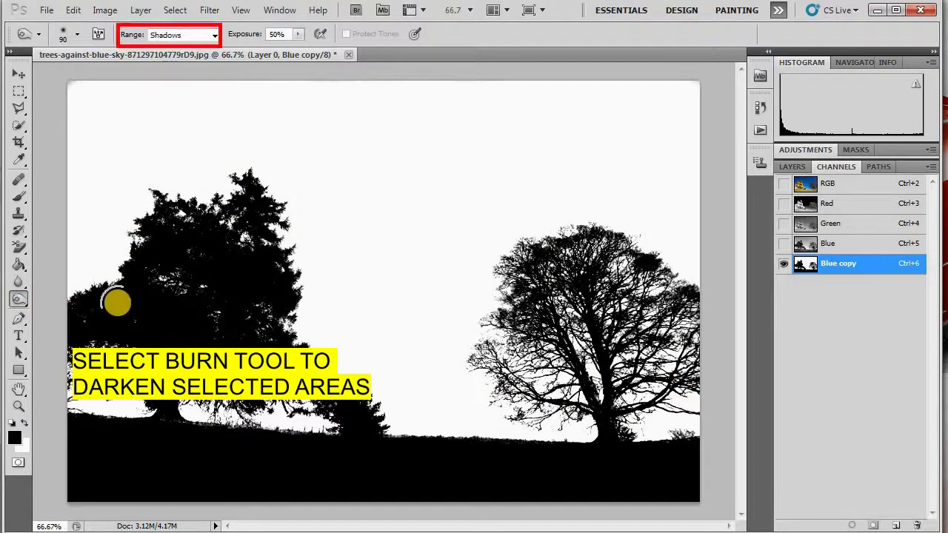
mouse_move(195, 330)
left_mouse_down()
mouse_move(187, 298)
mouse_move(171, 350)
left_mouse_up()
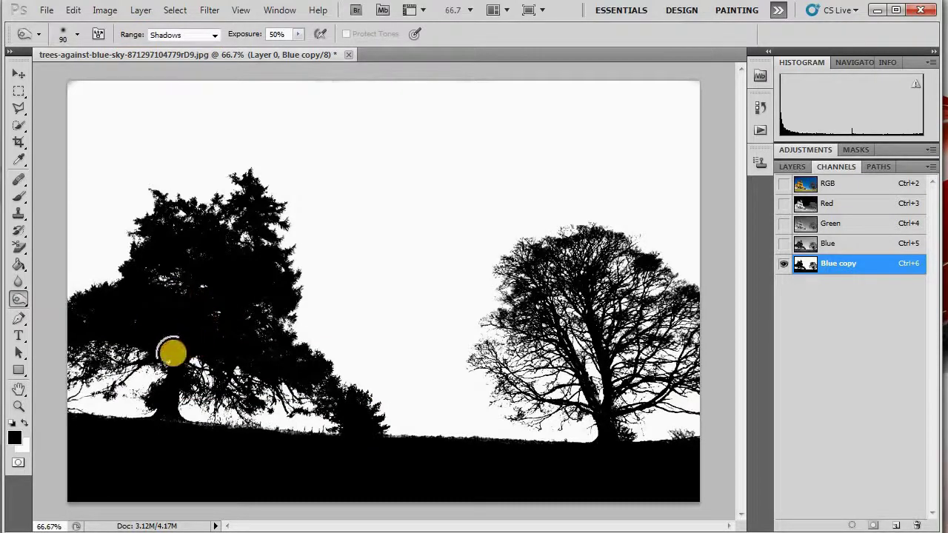
mouse_move(191, 433)
left_mouse_down()
mouse_move(598, 459)
mouse_move(579, 370)
left_mouse_up()
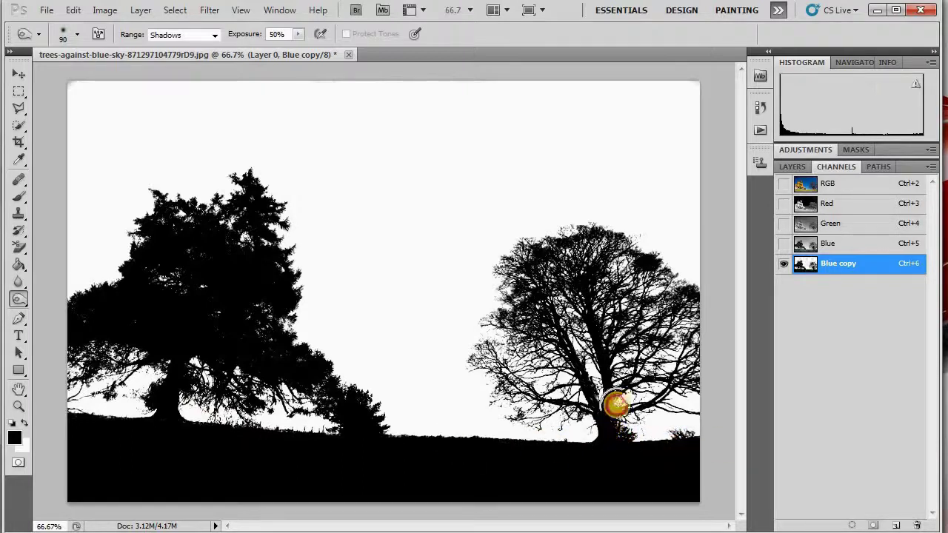
left_click_drag(578, 371, 595, 353)
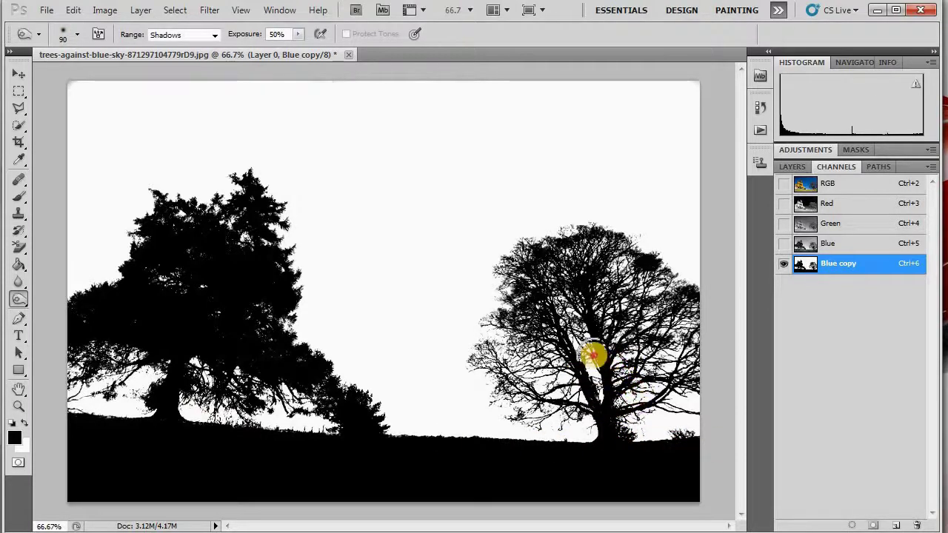
mouse_move(311, 322)
left_mouse_down()
mouse_move(106, 328)
mouse_move(99, 318)
mouse_move(281, 365)
mouse_move(284, 354)
mouse_move(318, 385)
left_mouse_up()
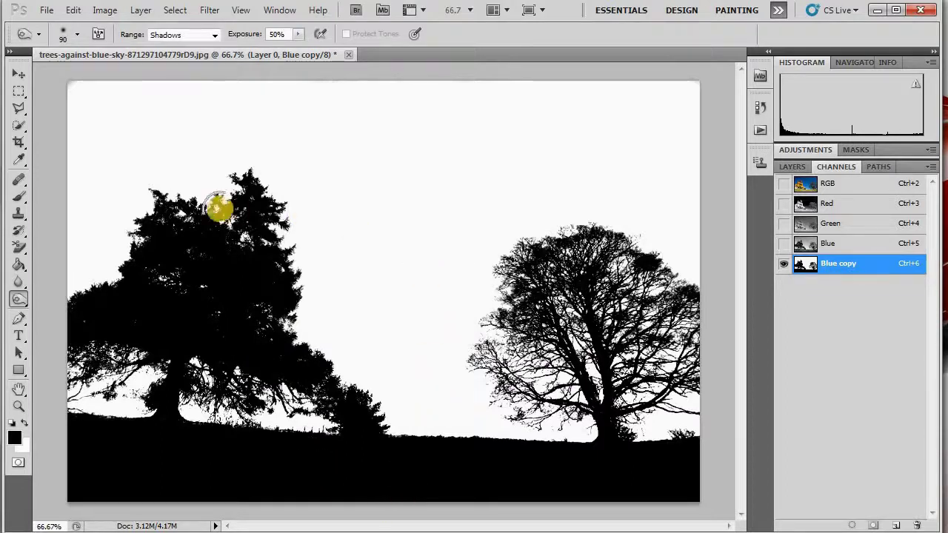
left_click(19, 74)
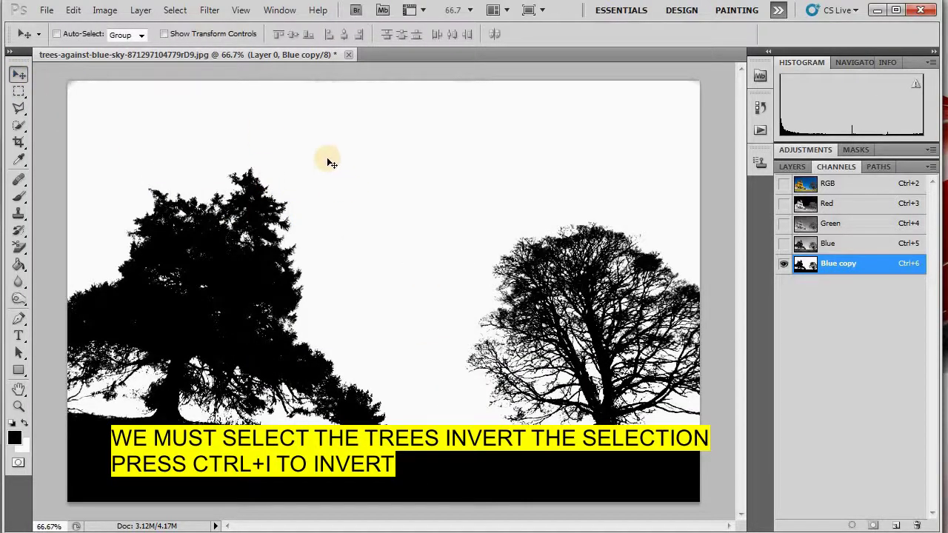
- Invert Blue copy, load it as a selection, and add it as Layer 0's layer mask
key("ctrl+i")
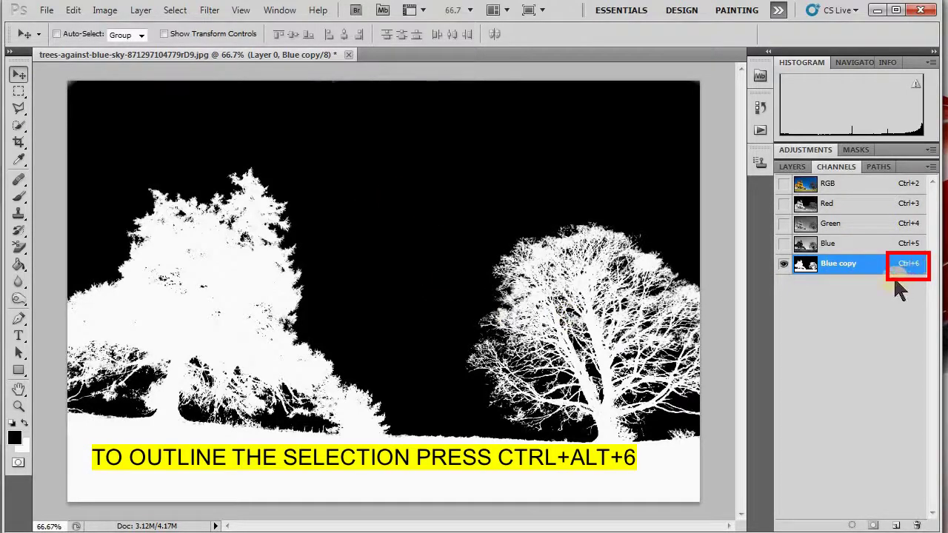
key("ctrl+alt+6")
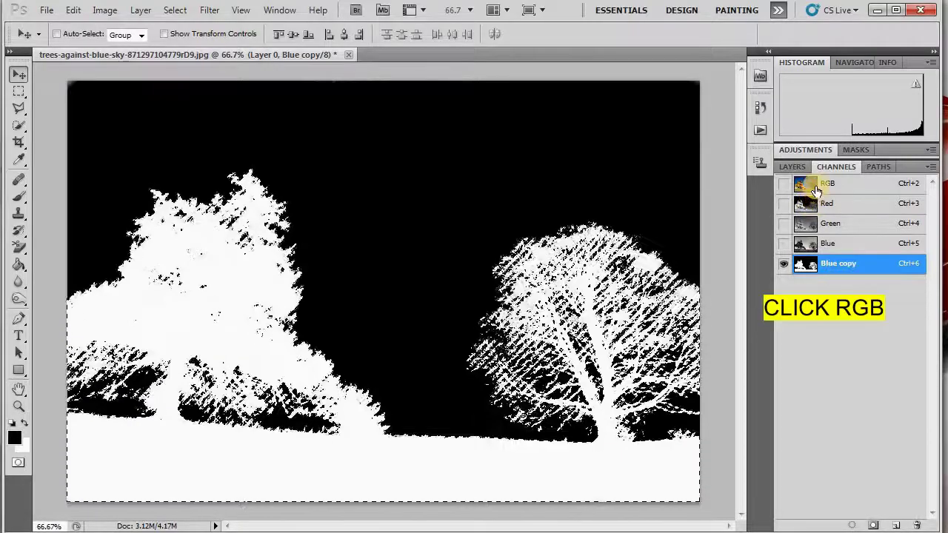
left_click(815, 189)
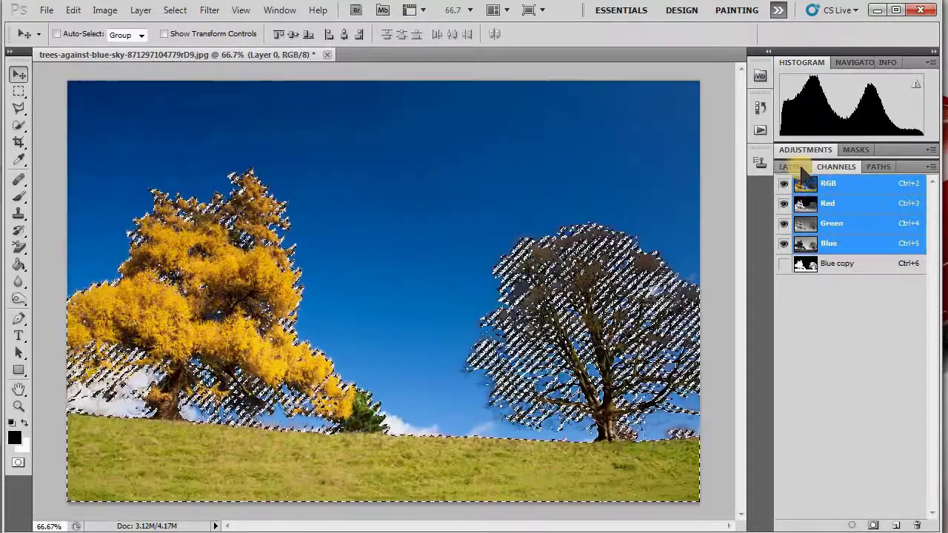
left_click(802, 167)
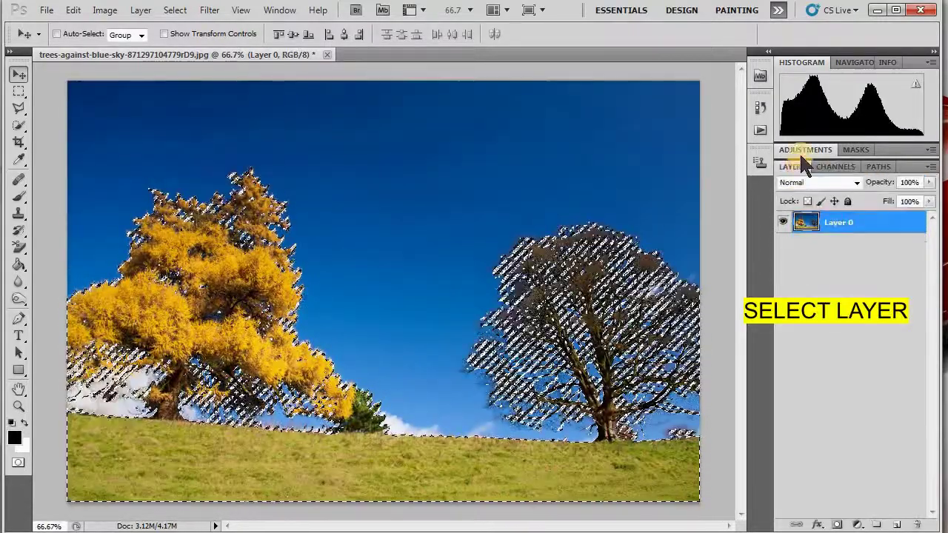
left_click(837, 524)
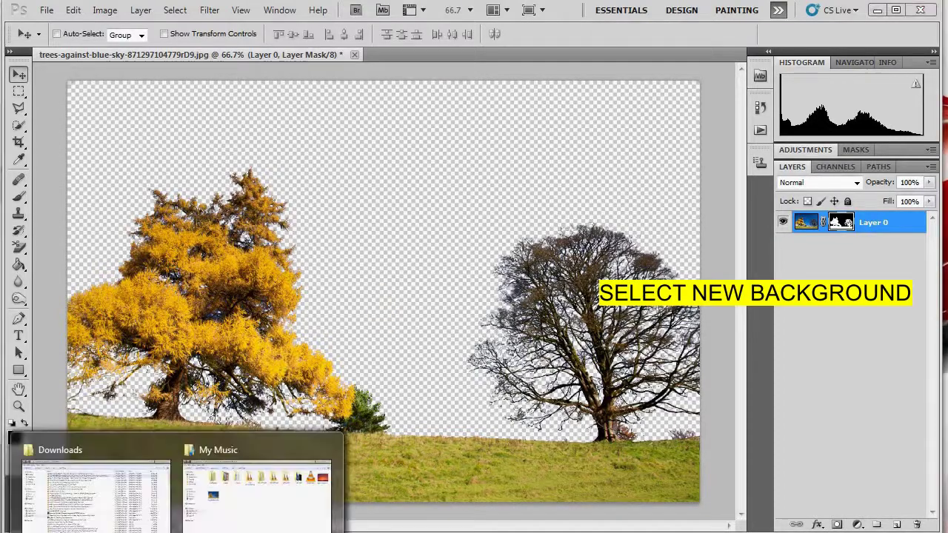
- Drag in the sunset photo, stretch it to the canvas width, and move it below Layer 0
left_click(253, 487)
left_click_drag(855, 194, 341, 399)
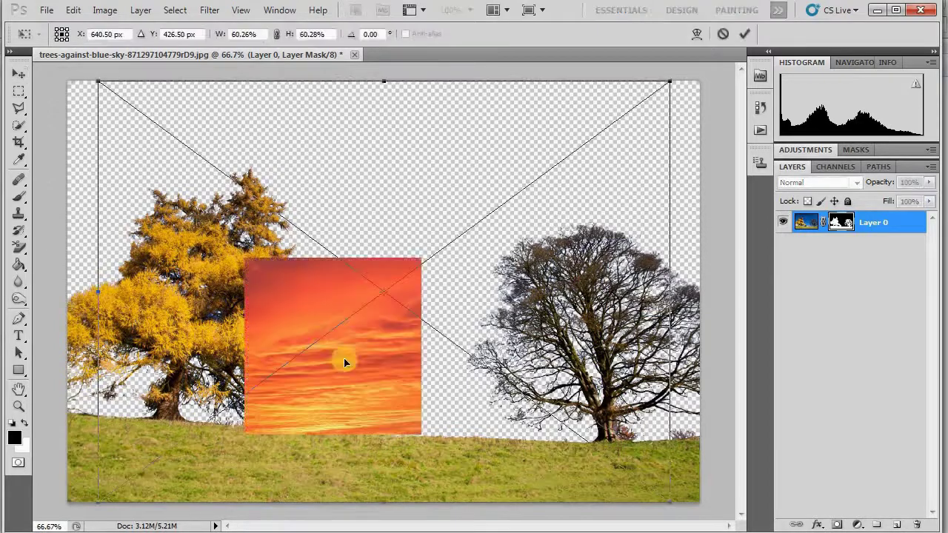
left_click_drag(101, 295, 67, 295)
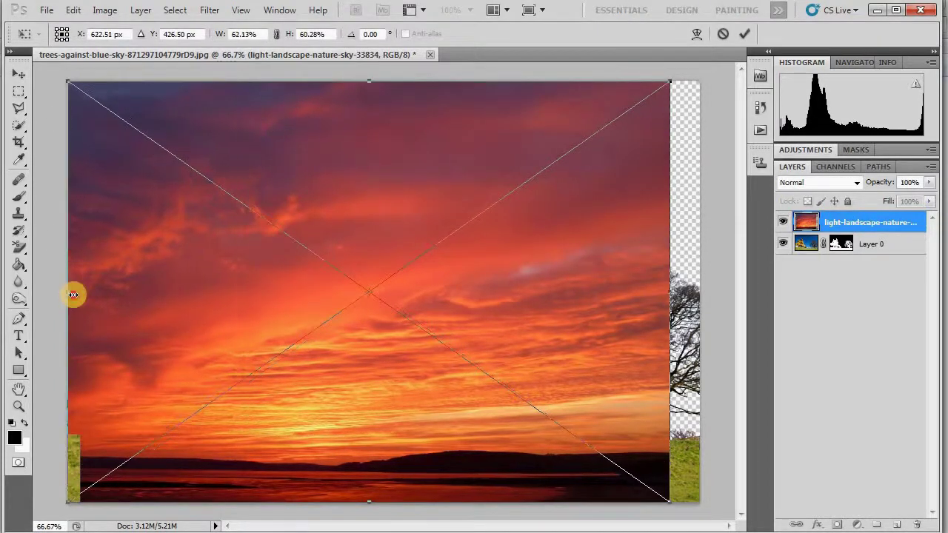
left_click_drag(669, 294, 690, 295)
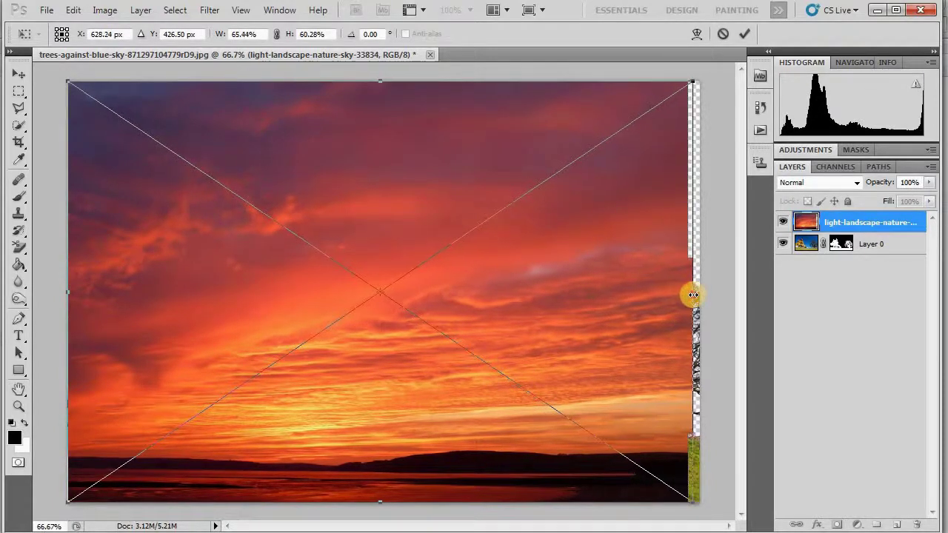
left_click_drag(692, 294, 700, 293)
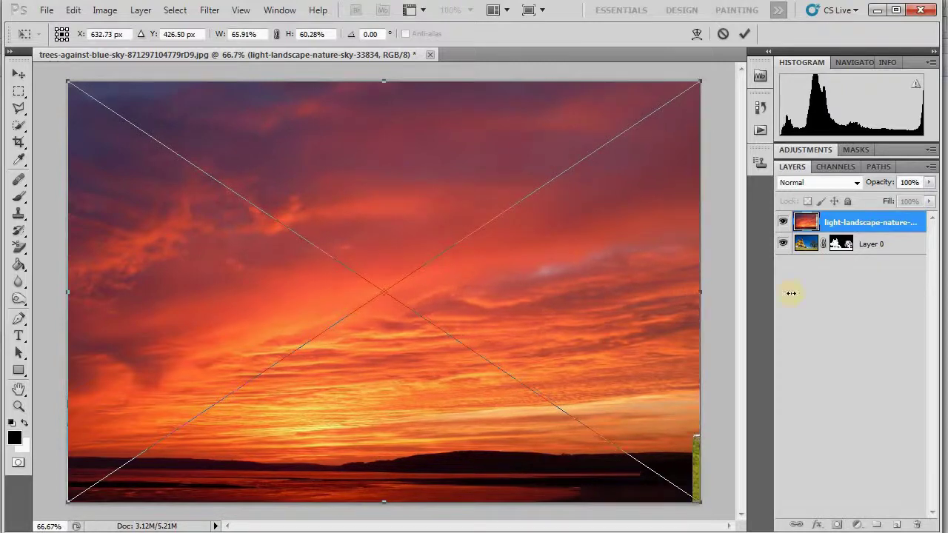
key("Return")
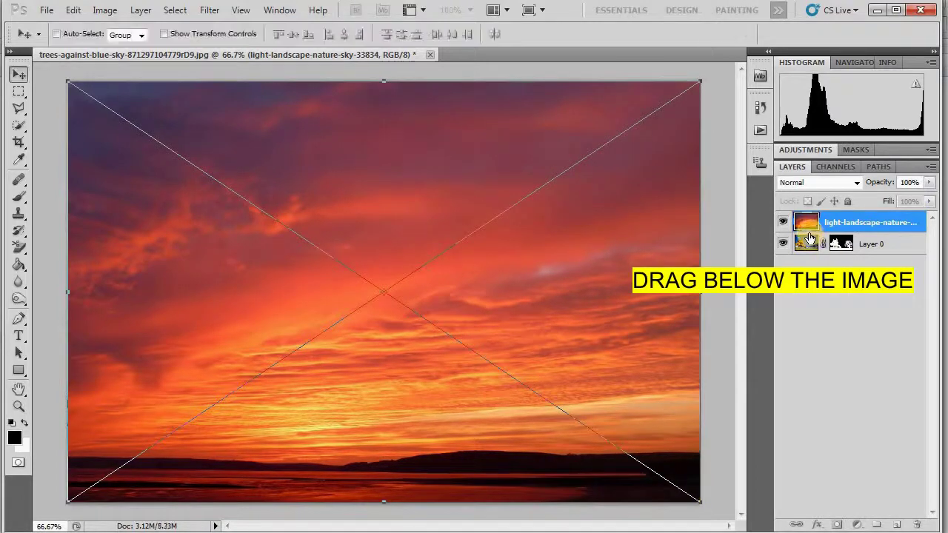
left_click_drag(801, 228, 810, 259)
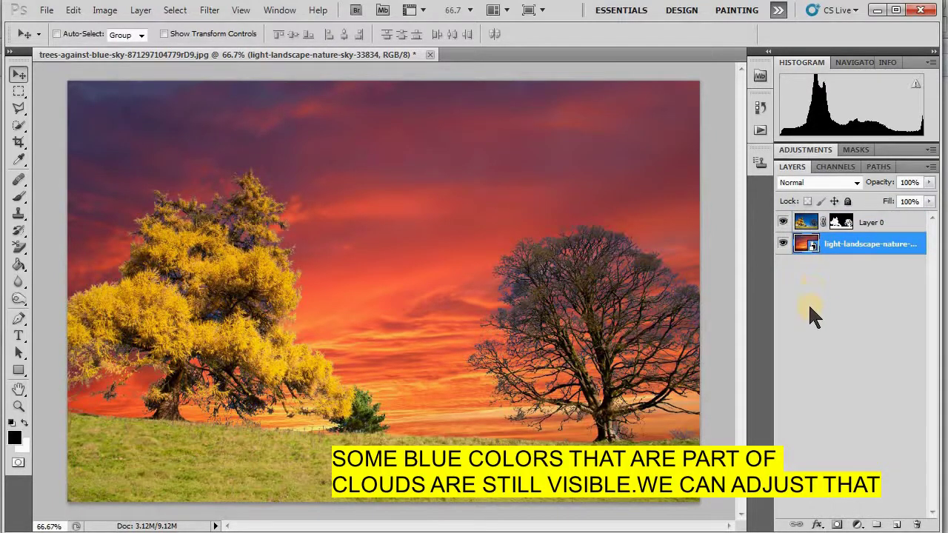
- Add a Curves adjustment layer and move Curves 1 above Layer 0
left_click(857, 524)
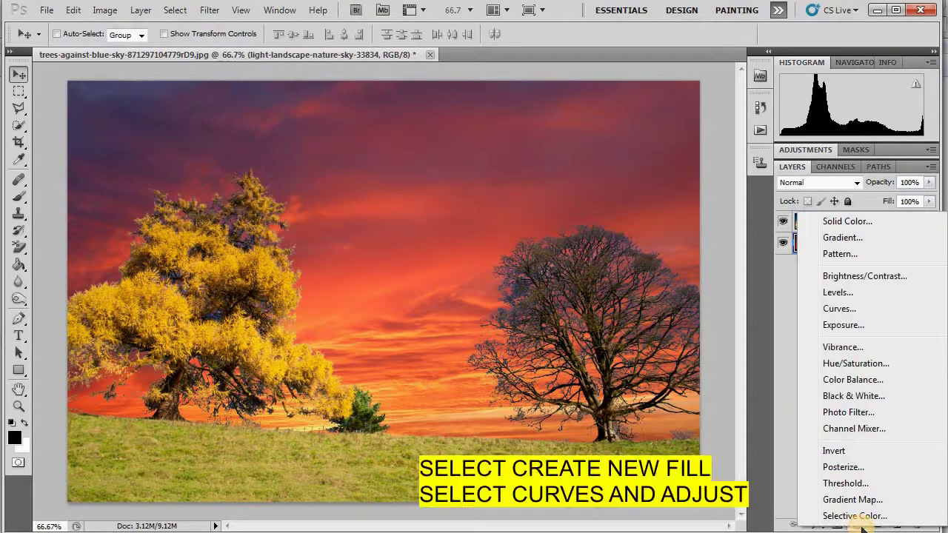
left_click(846, 308)
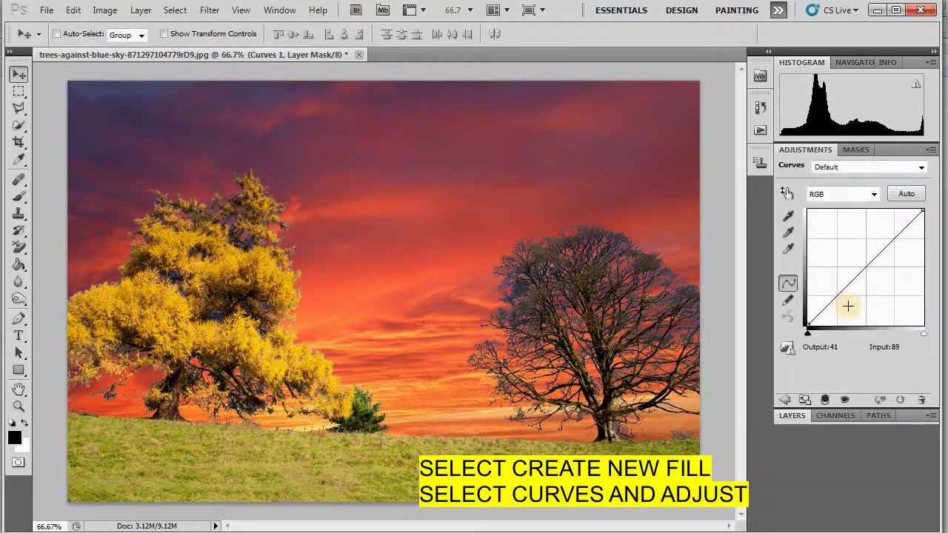
left_click(791, 416)
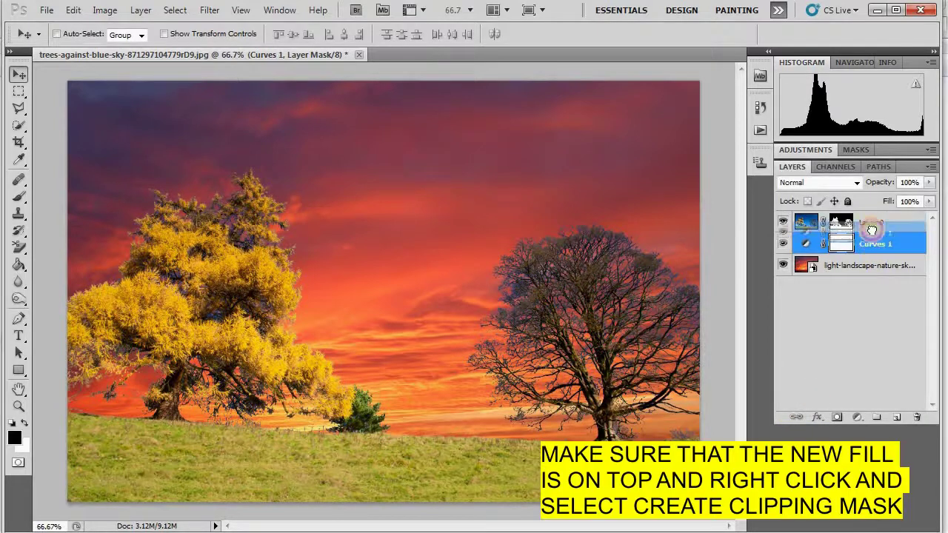
left_click_drag(872, 252, 874, 218)
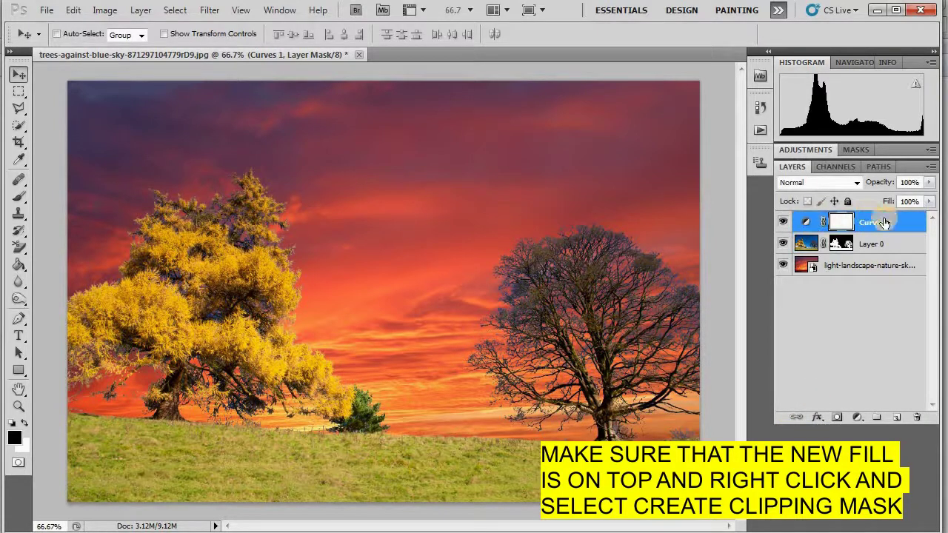
- Clip Curves 1 to Layer 0 and lower its curve to input 150, output 109
right_click(881, 228)
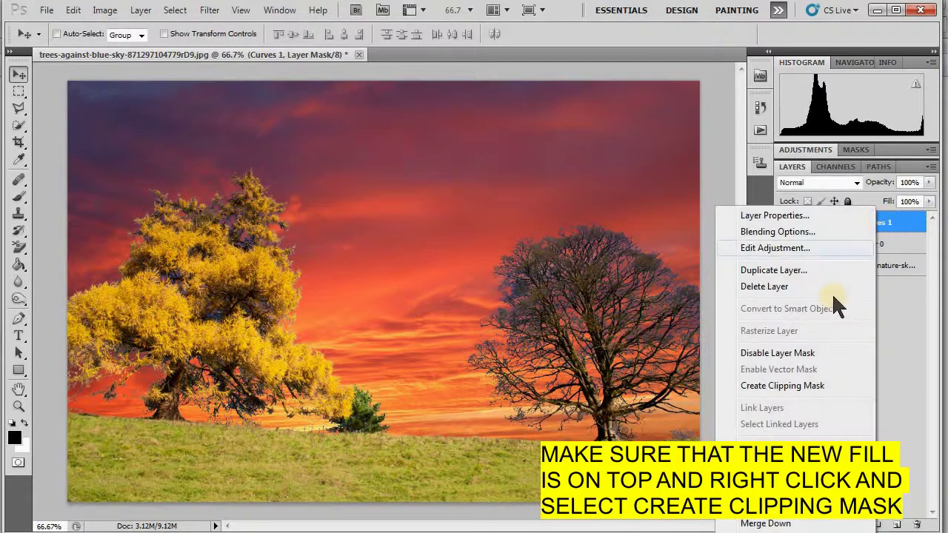
left_click(804, 387)
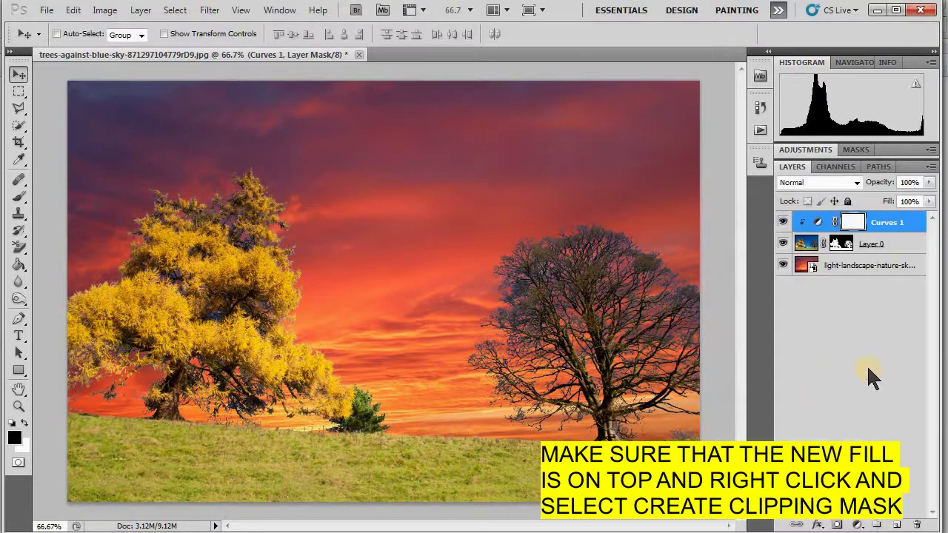
left_click(806, 150)
left_click_drag(867, 266, 875, 276)
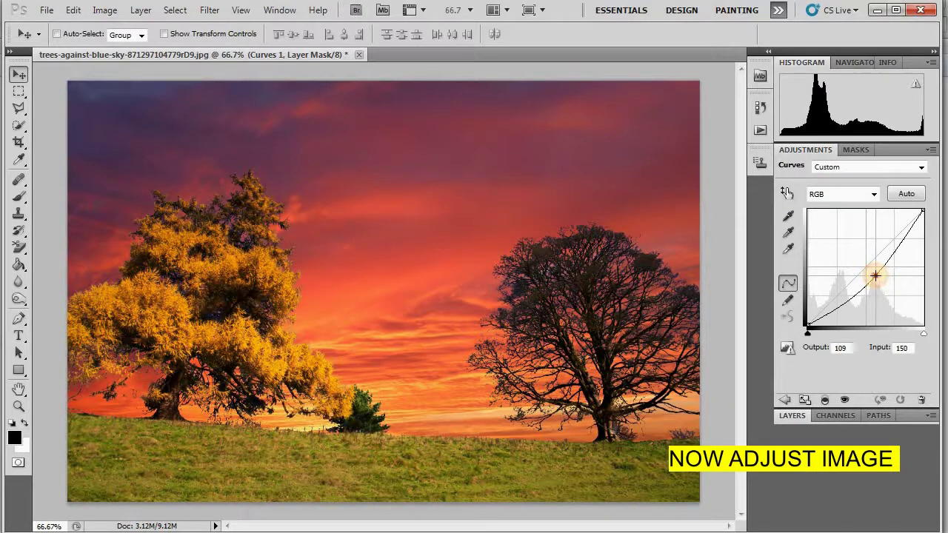
- Boost the Red channel curve and adjust the Green curve in Curves 1
left_click(874, 194)
left_click(863, 222)
mouse_move(864, 271)
left_mouse_down()
mouse_move(876, 277)
mouse_move(860, 259)
left_mouse_up()
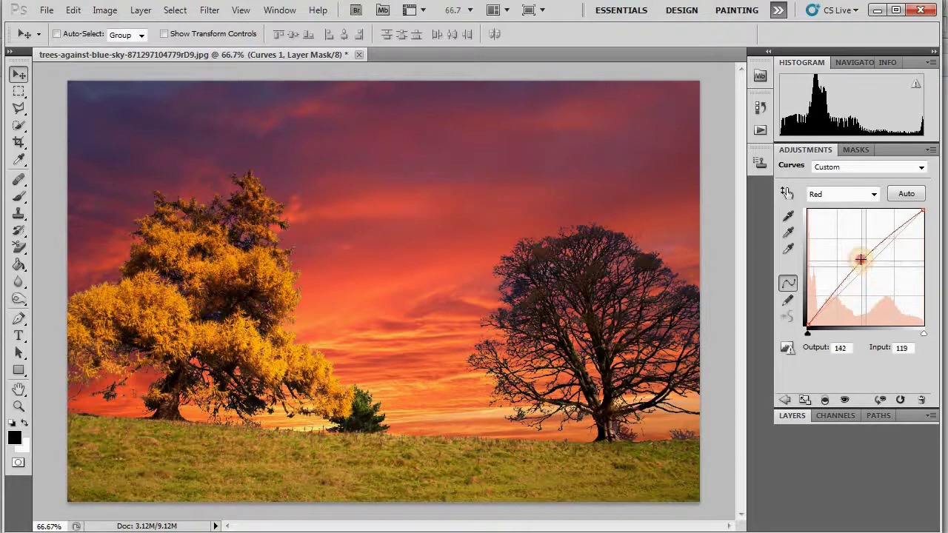
left_click(873, 194)
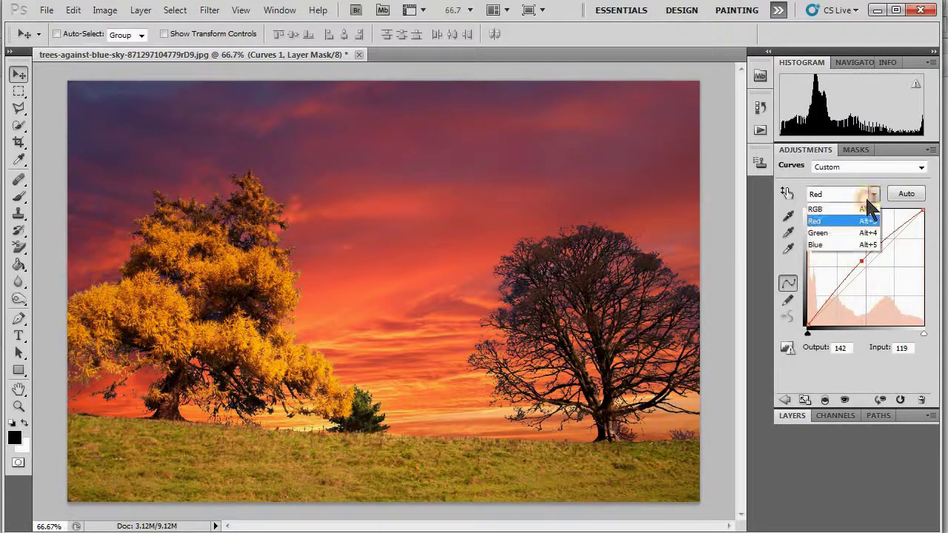
left_click(858, 228)
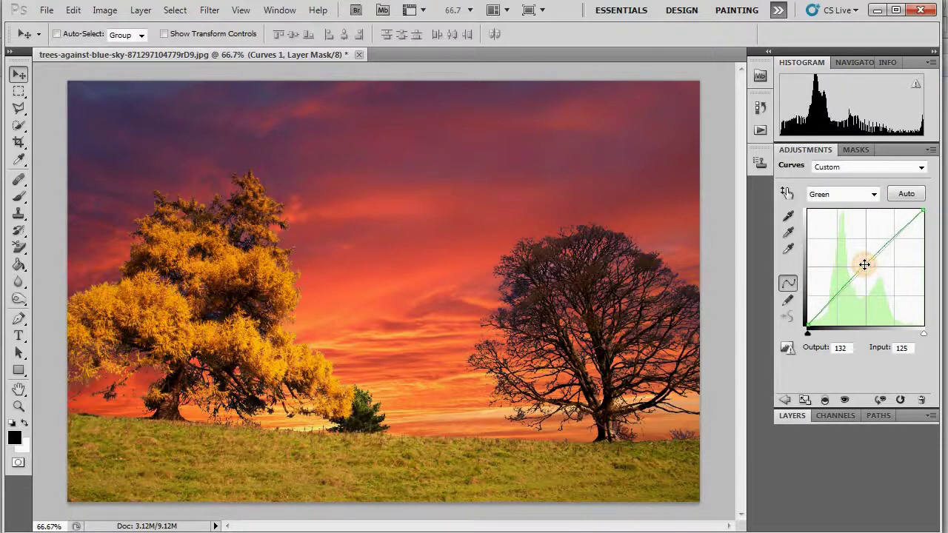
left_click_drag(864, 264, 869, 267)
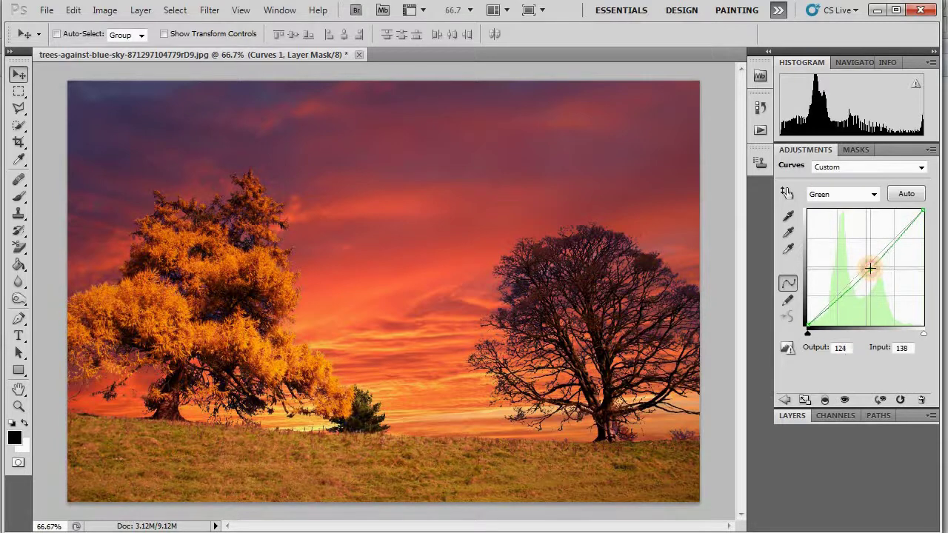
- Pull the Blue channel curve well down to remove blue tints, then return to RGB
left_click(874, 191)
left_click(859, 245)
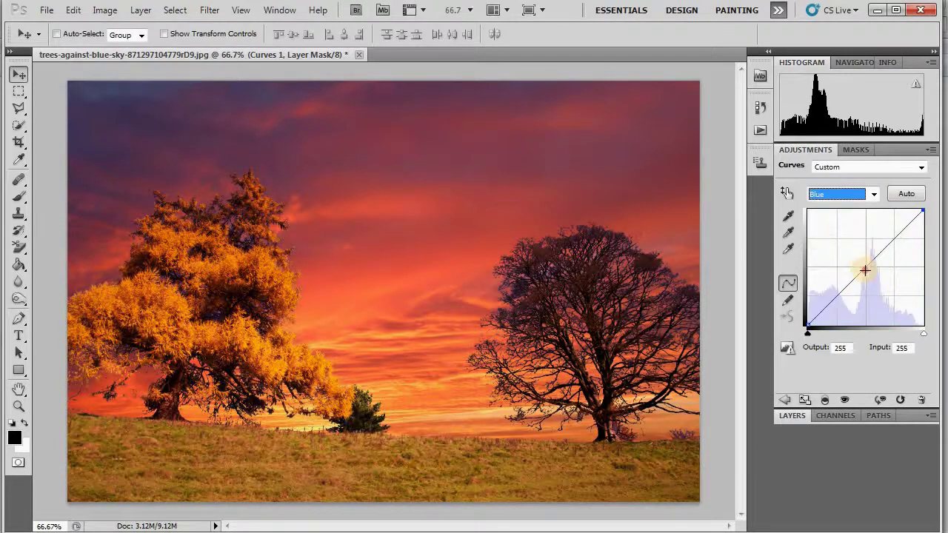
left_click_drag(864, 271, 871, 276)
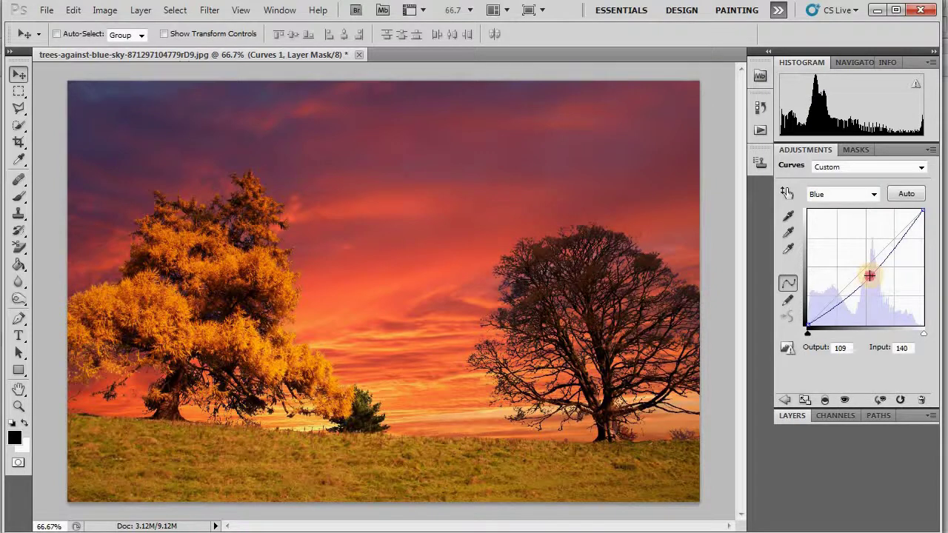
left_click_drag(869, 275, 886, 292)
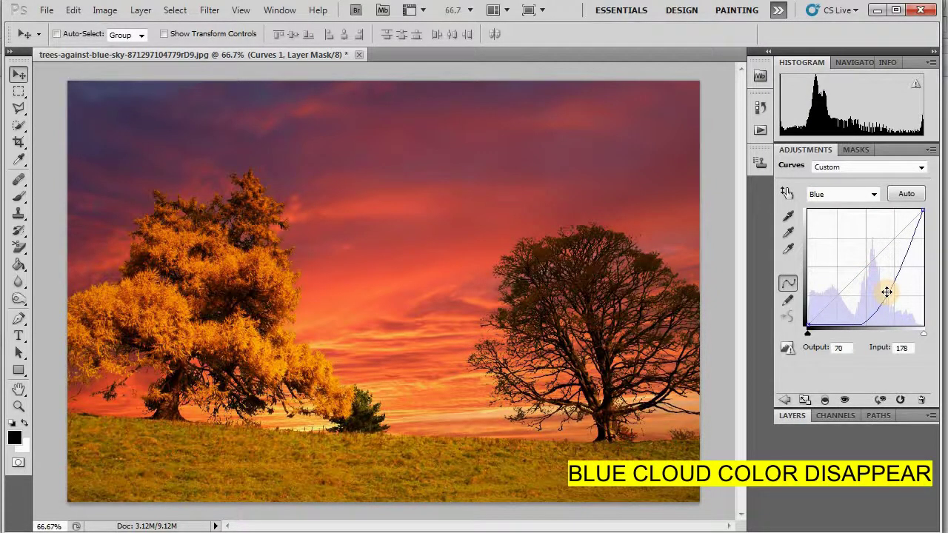
mouse_move(886, 292)
left_mouse_down()
mouse_move(872, 301)
mouse_move(886, 284)
left_mouse_up()
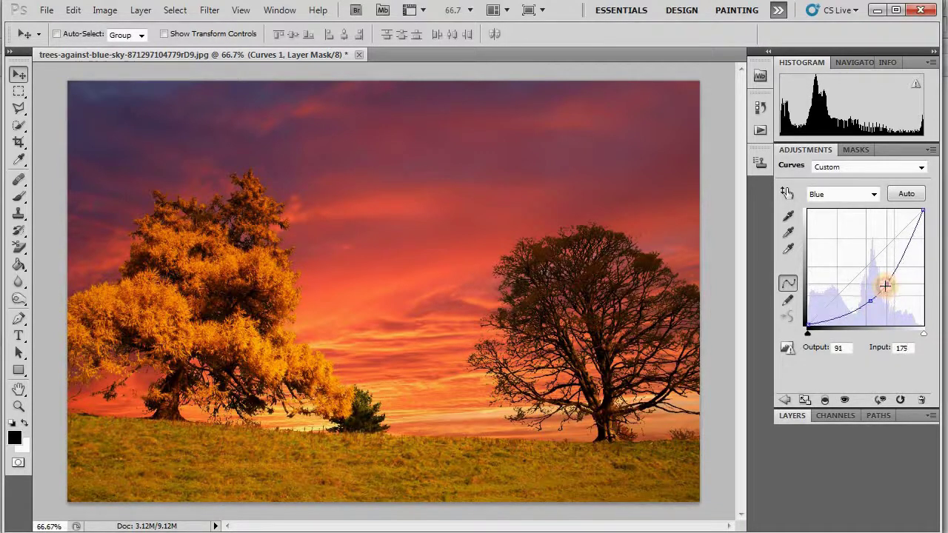
left_click(871, 193)
left_click(855, 209)
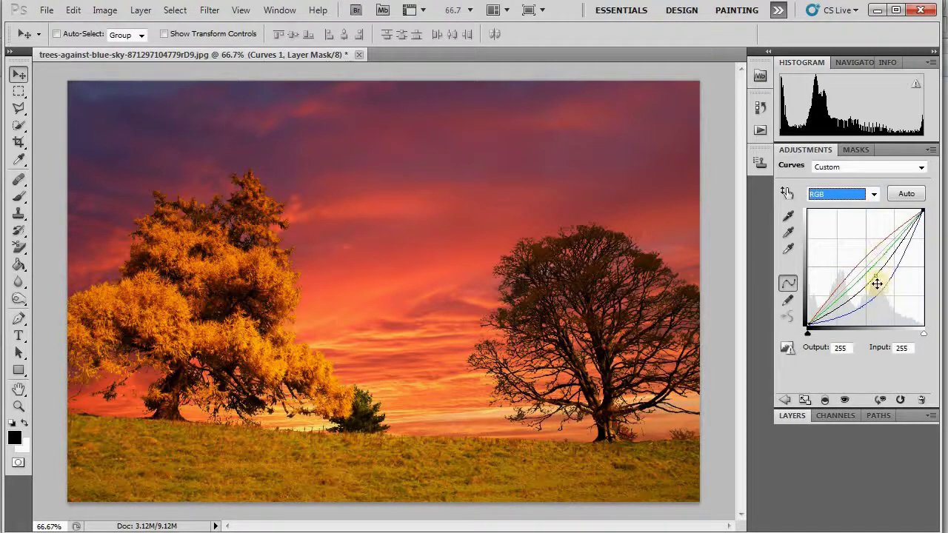
- Set the composite RGB curve to input 176, output 112, deepening the landscape to burnt orange
left_click_drag(876, 278, 883, 284)
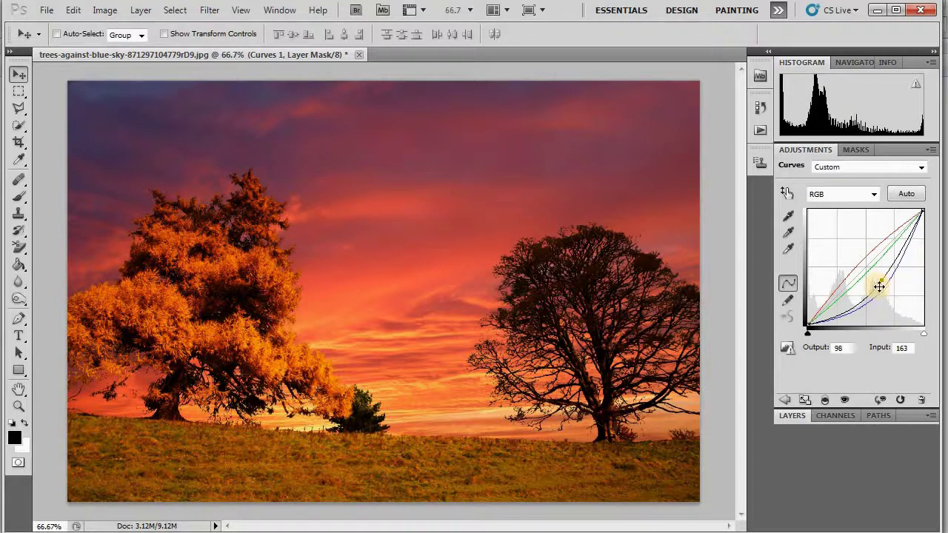
left_click_drag(886, 274, 887, 274)
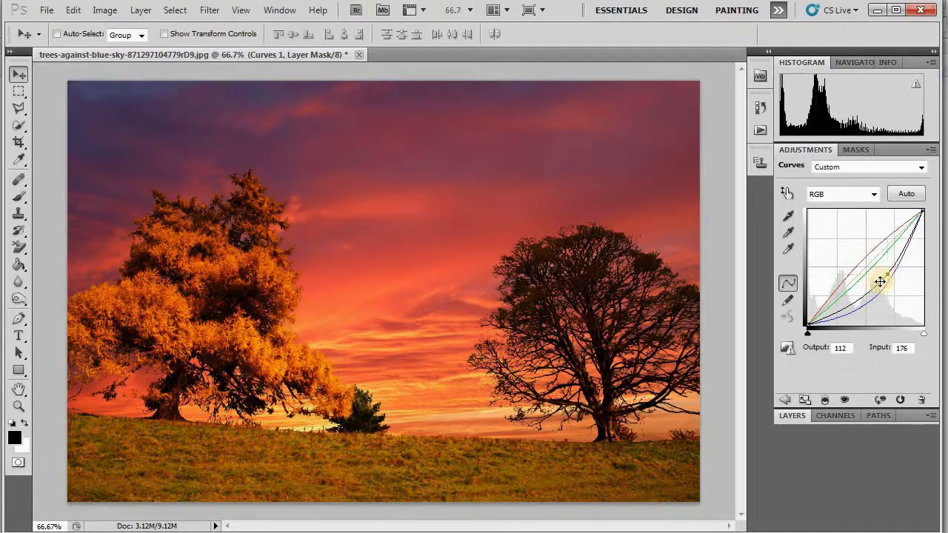